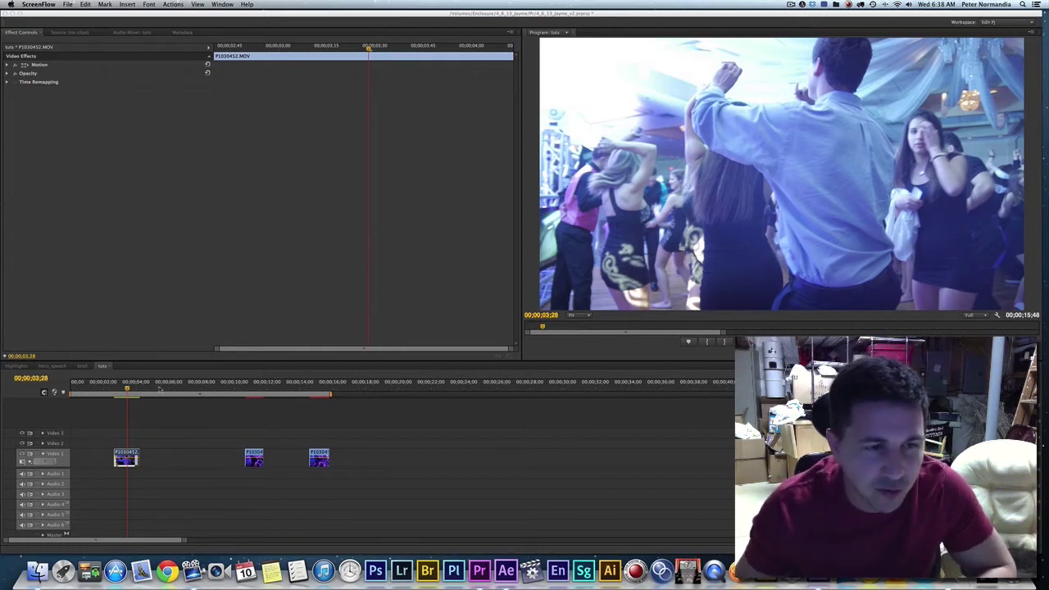
# Scrub through the first clip in the tuts sequence to examine its footage.
pyautogui.click(118, 394)
pyautogui.moveTo(127, 390); pyautogui.dragTo(129, 391)
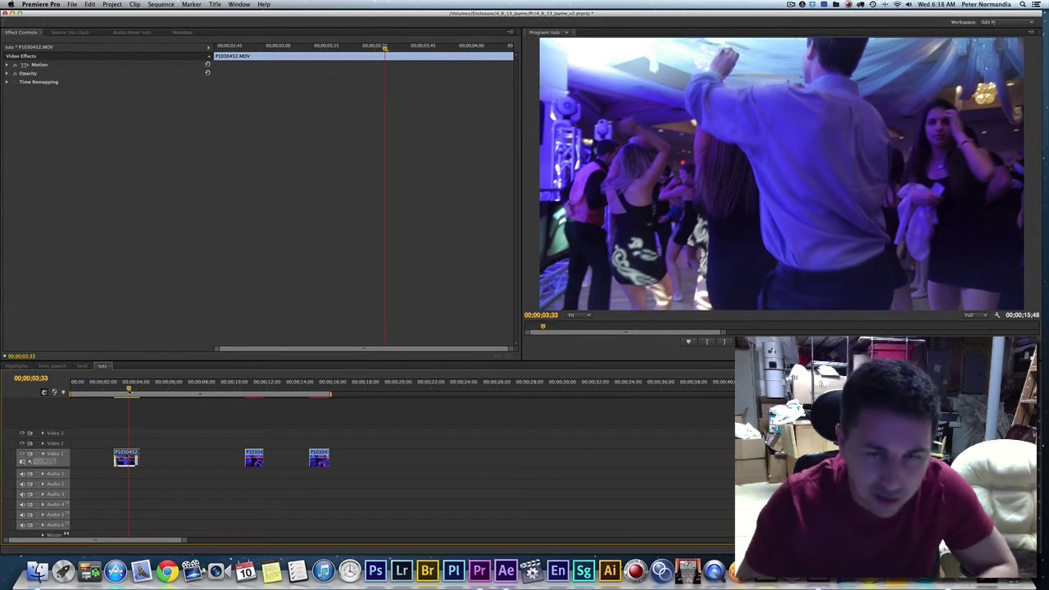
pyautogui.click(123, 394)
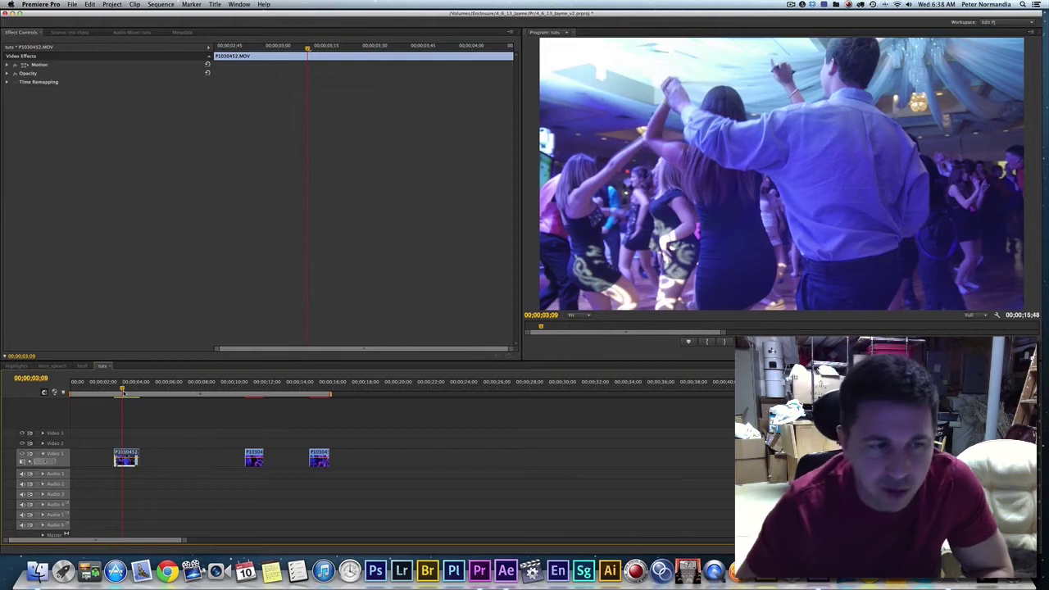
pyautogui.click(220, 433)
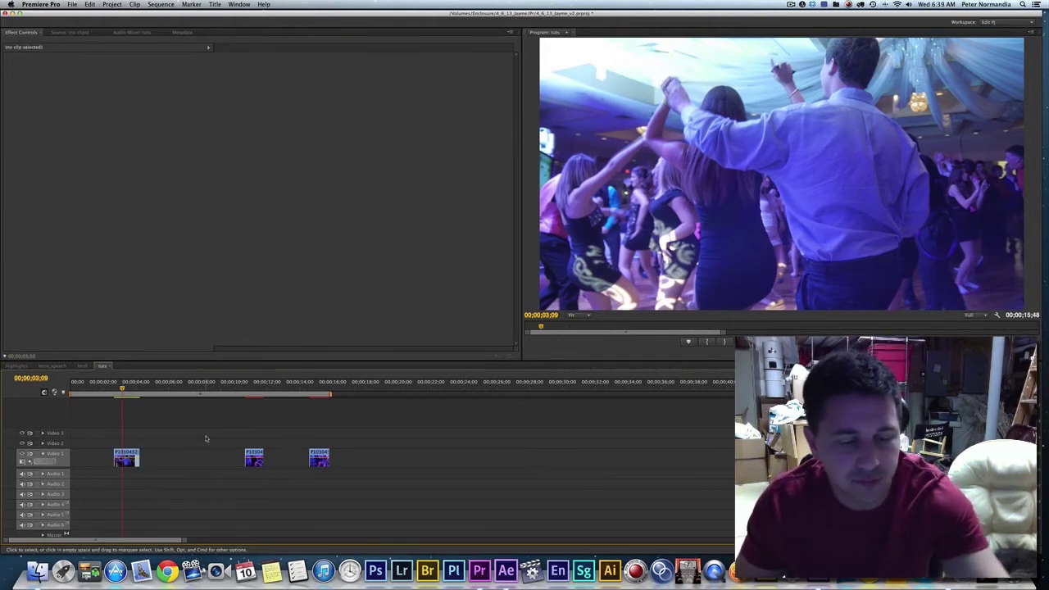
# Examine the sequence settings of the tuts sequence, including its timebase and preview size.
pyautogui.click(148, 4)
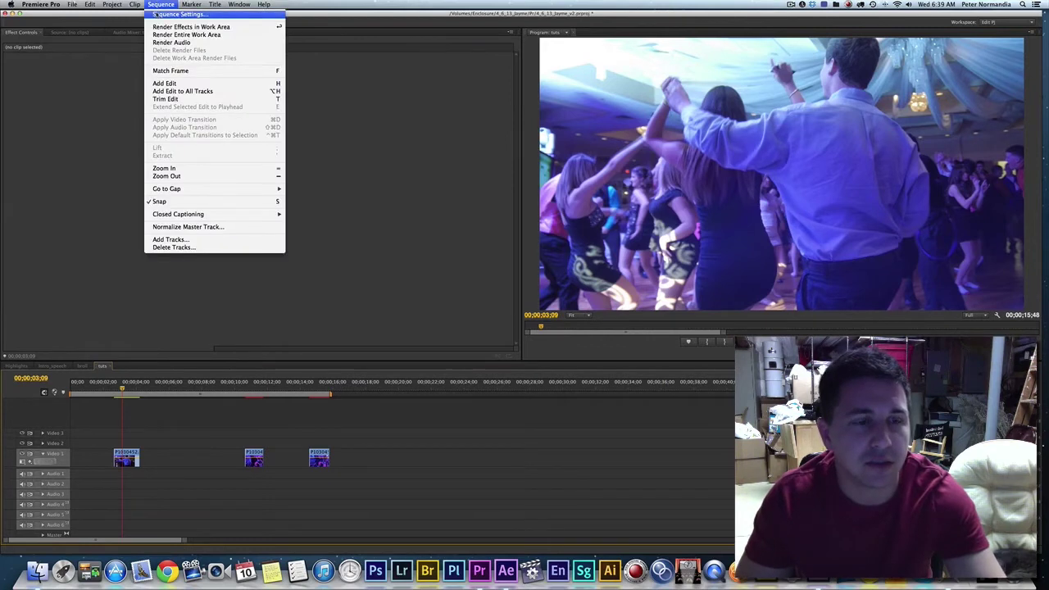
pyautogui.click(154, 14)
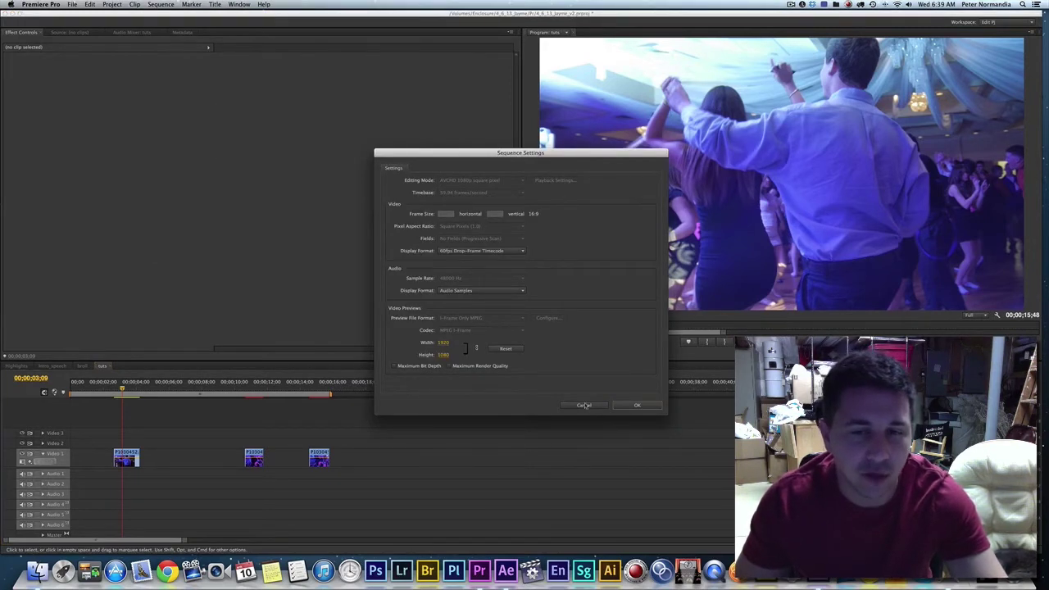
pyautogui.click(629, 406)
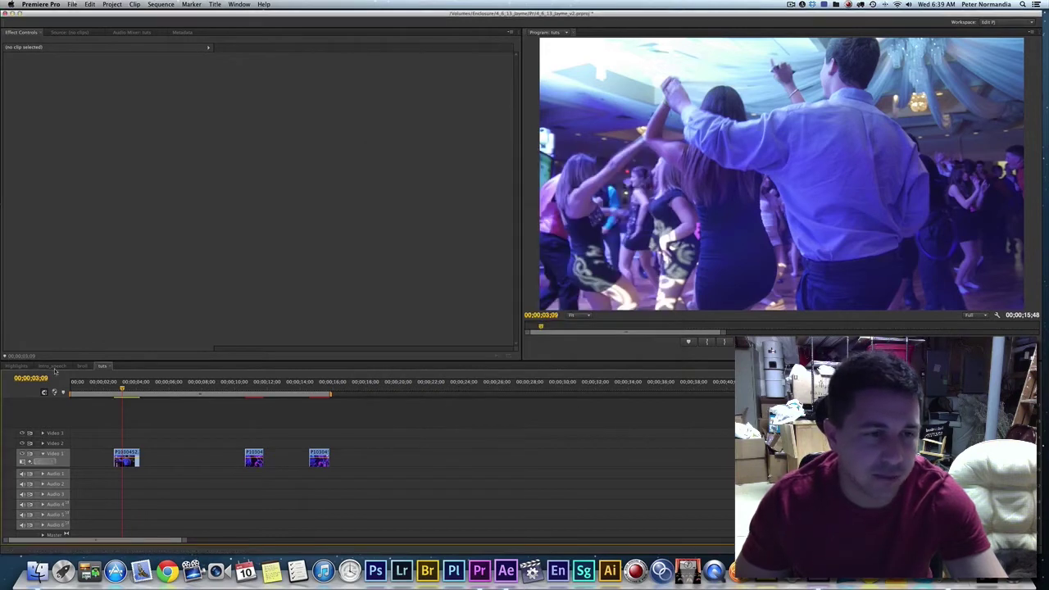
# Examine the Highlights sequence's settings for comparison and return to the tuts sequence.
pyautogui.click(25, 366)
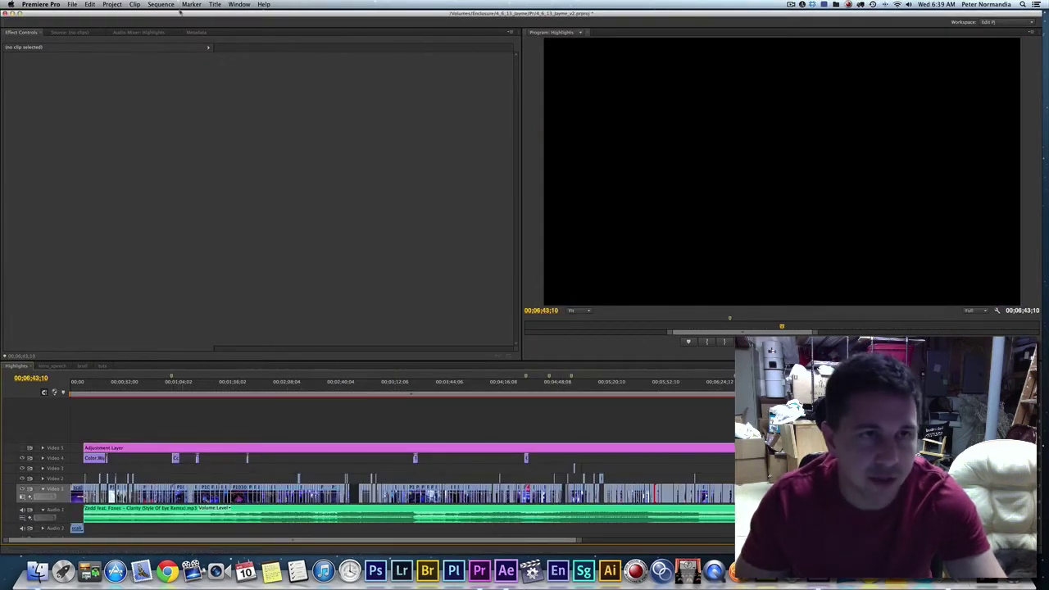
pyautogui.click(162, 5)
pyautogui.click(181, 14)
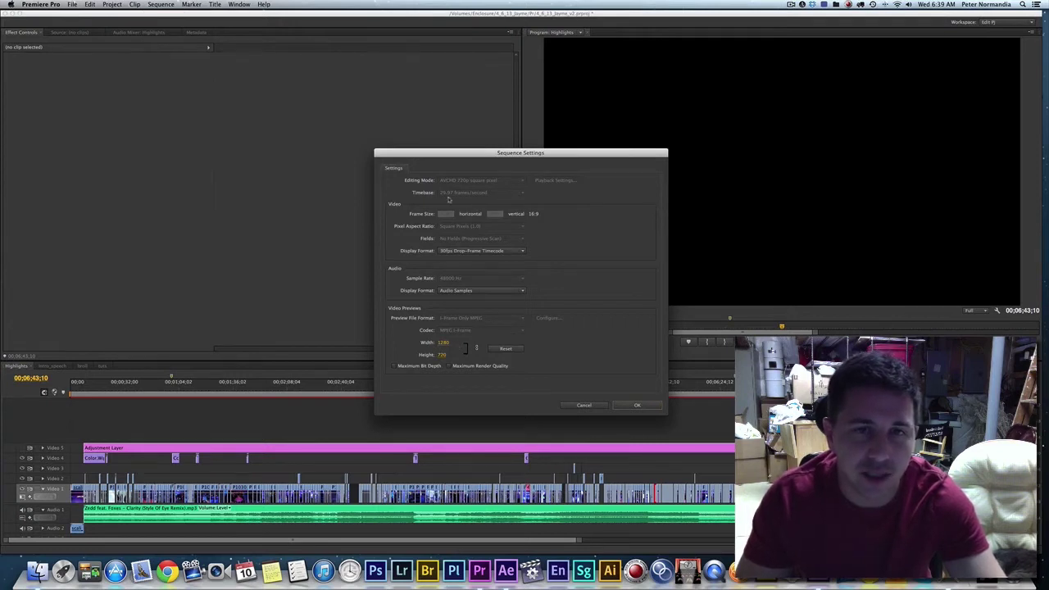
pyautogui.click(593, 407)
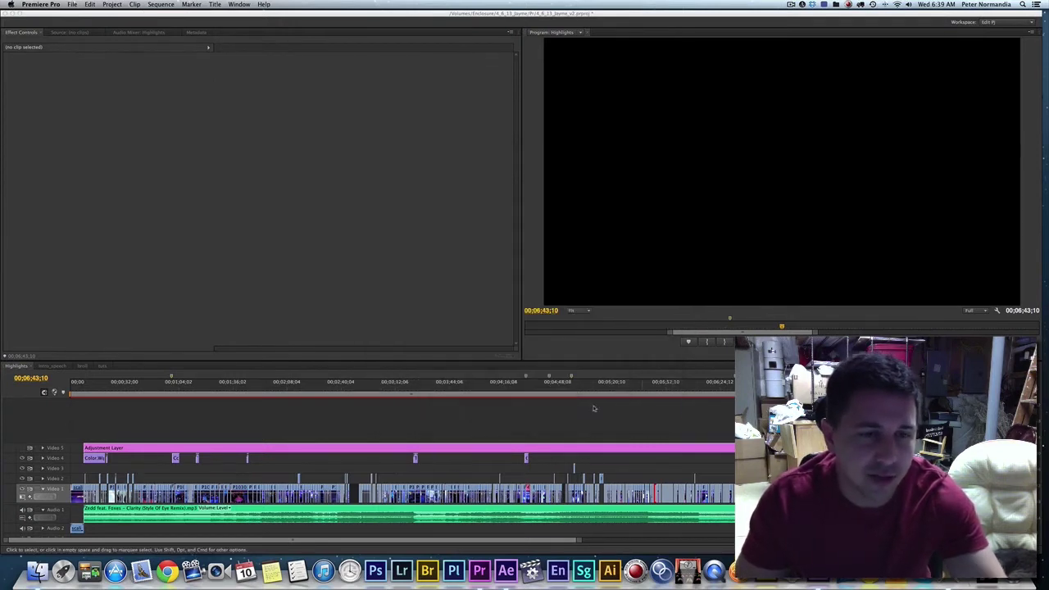
pyautogui.click(98, 367)
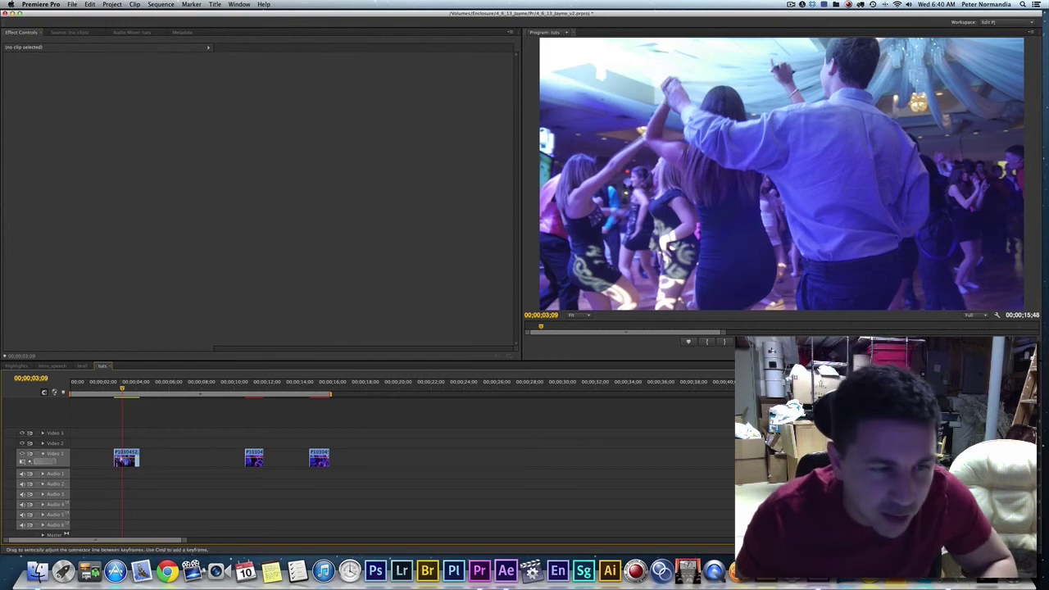
# Set the speed of the first clip, P1030452.MOV, to 40%.
pyautogui.moveTo(124, 458)
pyautogui.mouseDown()
pyautogui.moveTo(116, 449)
pyautogui.moveTo(127, 442)
pyautogui.moveTo(128, 456)
pyautogui.mouseUp()
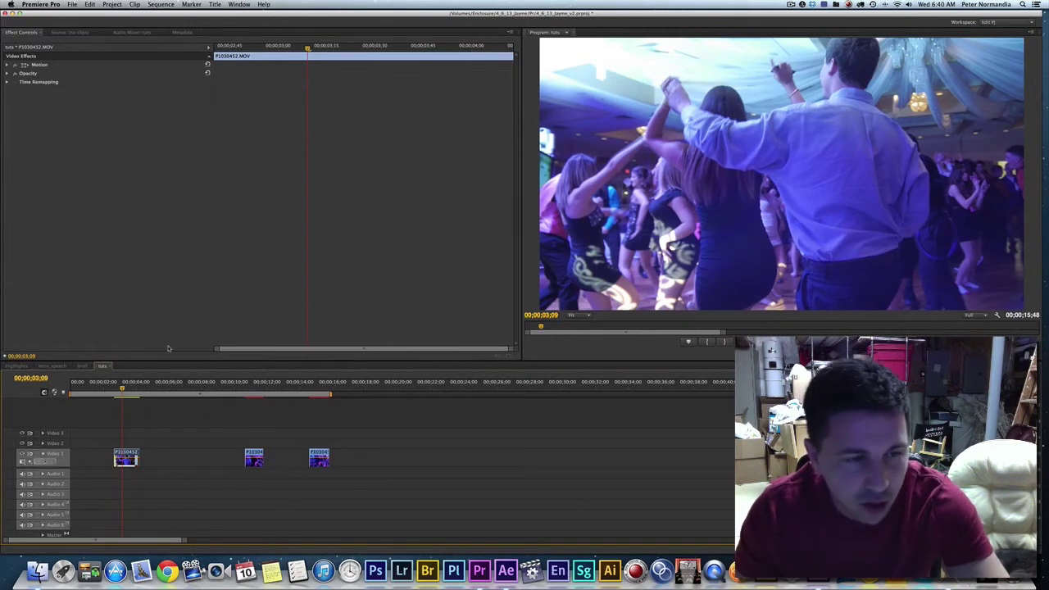
pyautogui.press('super+r')
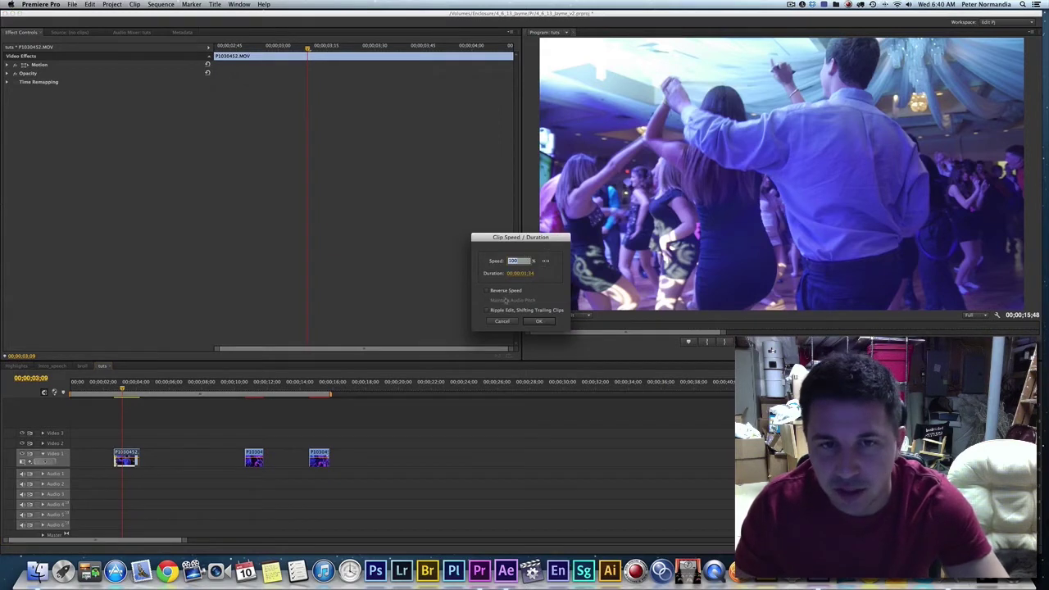
pyautogui.click(502, 321)
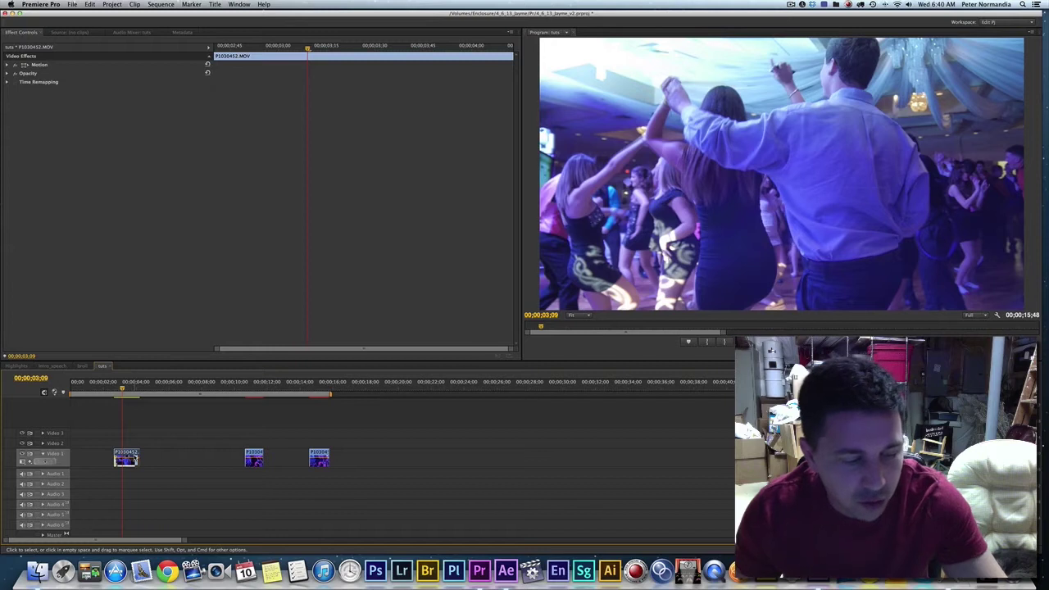
pyautogui.rightClick(125, 459)
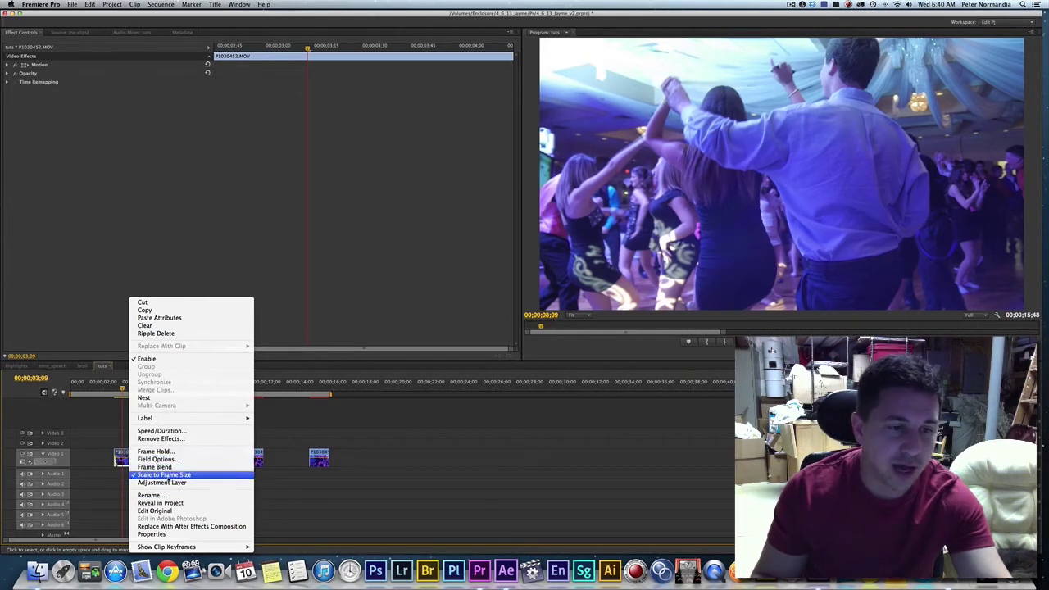
pyautogui.click(170, 432)
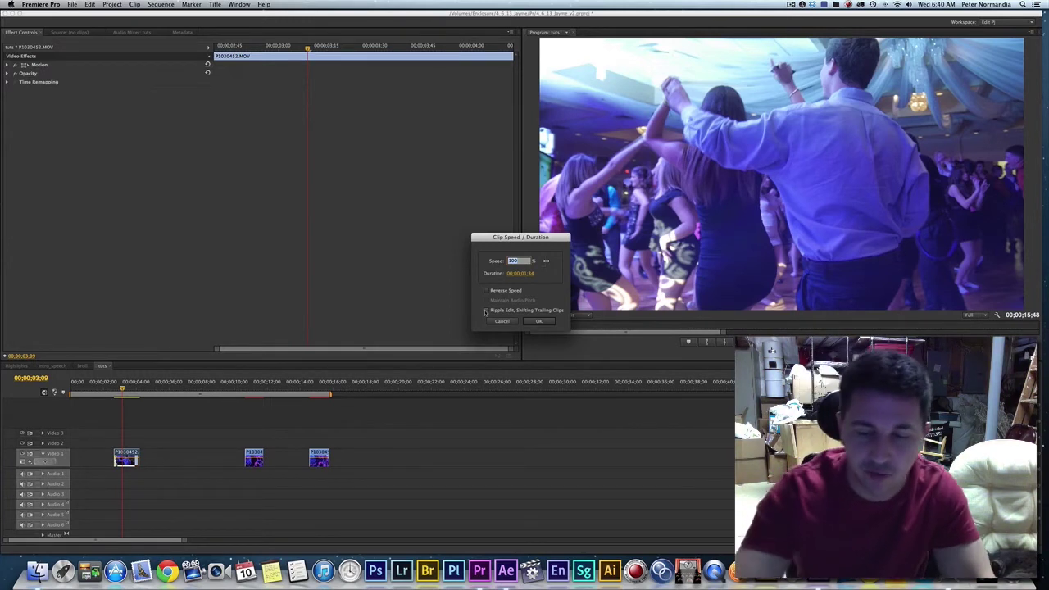
pyautogui.write('40')
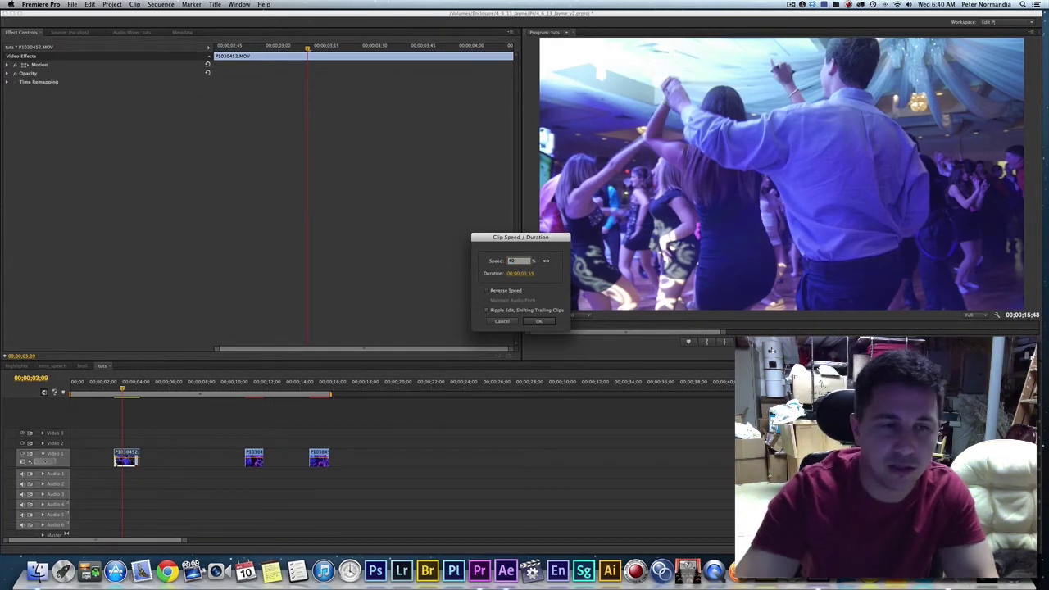
pyautogui.press('Return')
# Play the slowed P1030452.MOV clip from its beginning to check the motion.
pyautogui.click(111, 390)
pyautogui.hscroll(-1, 113, 390)
pyautogui.press('space')
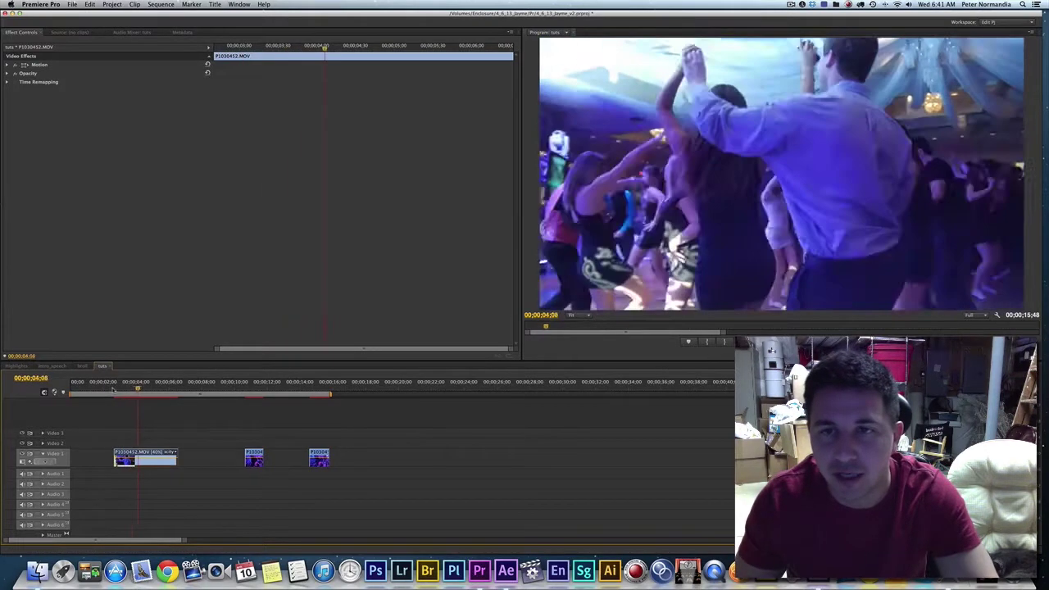
pyautogui.press('space')
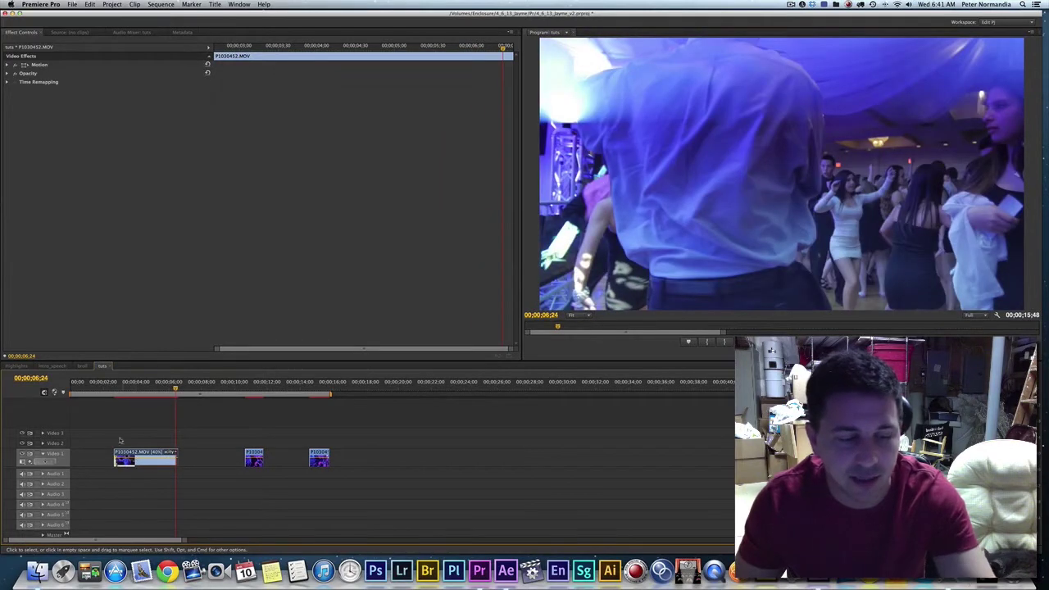
# Undo the clip's speed change and play it twice from its start for comparison.
pyautogui.press('super+z')
pyautogui.click(115, 389)
pyautogui.press('space')
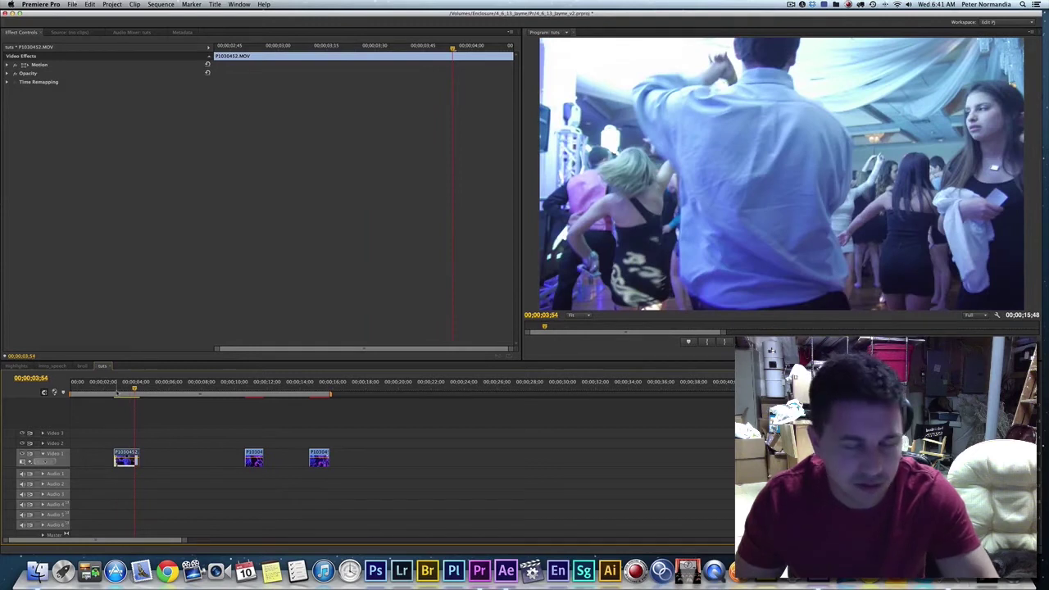
pyautogui.click(116, 391)
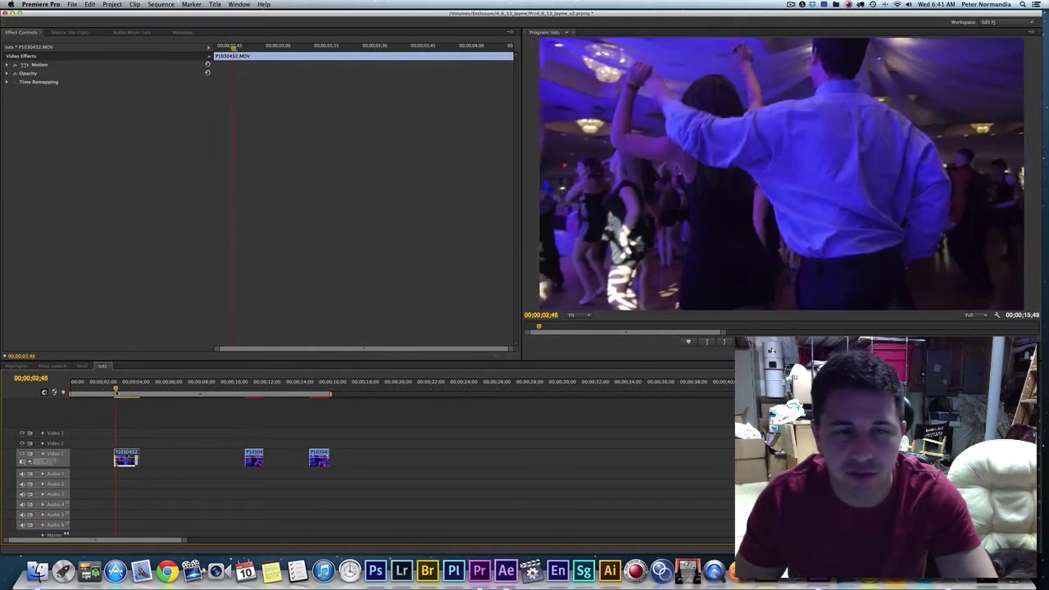
pyautogui.press('space')
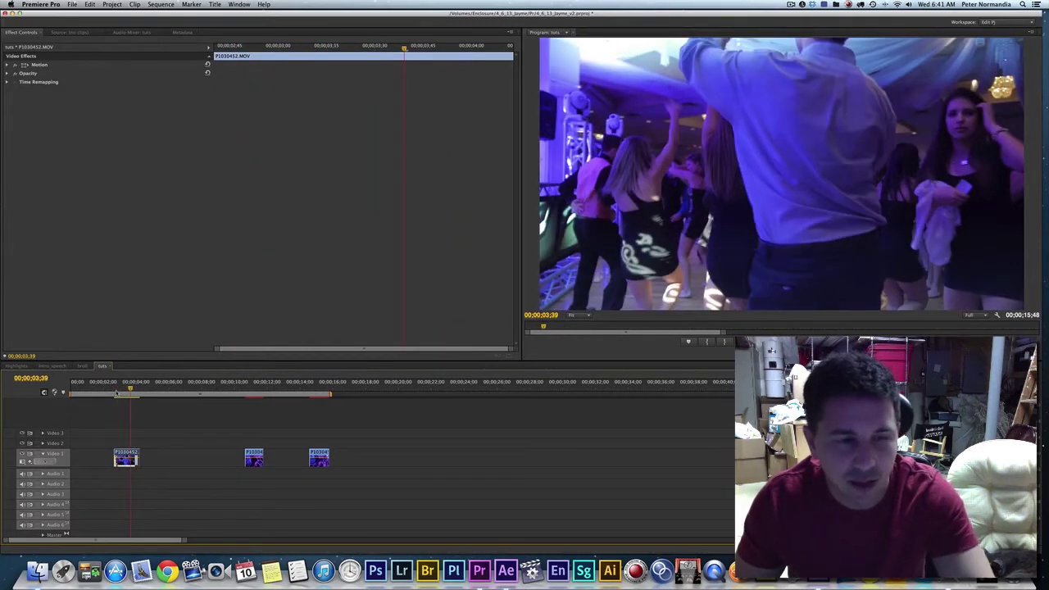
# Redo the clip's 40% speed change, play the slowed version, and undo the change again.
pyautogui.press('super+shift+z')
pyautogui.click(117, 387)
pyautogui.press('space')
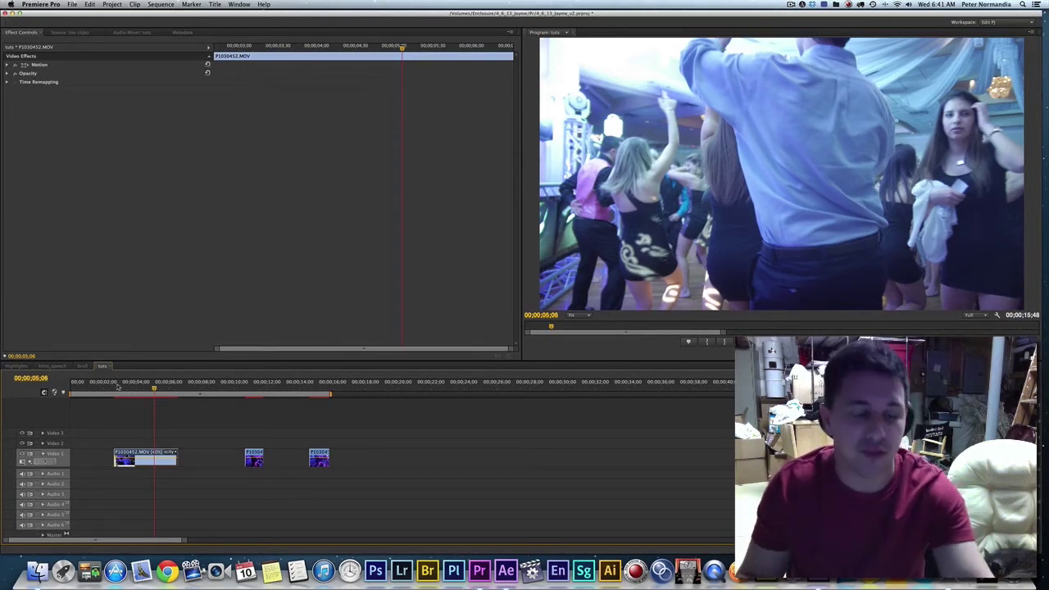
pyautogui.press('super+z')
pyautogui.click(119, 389)
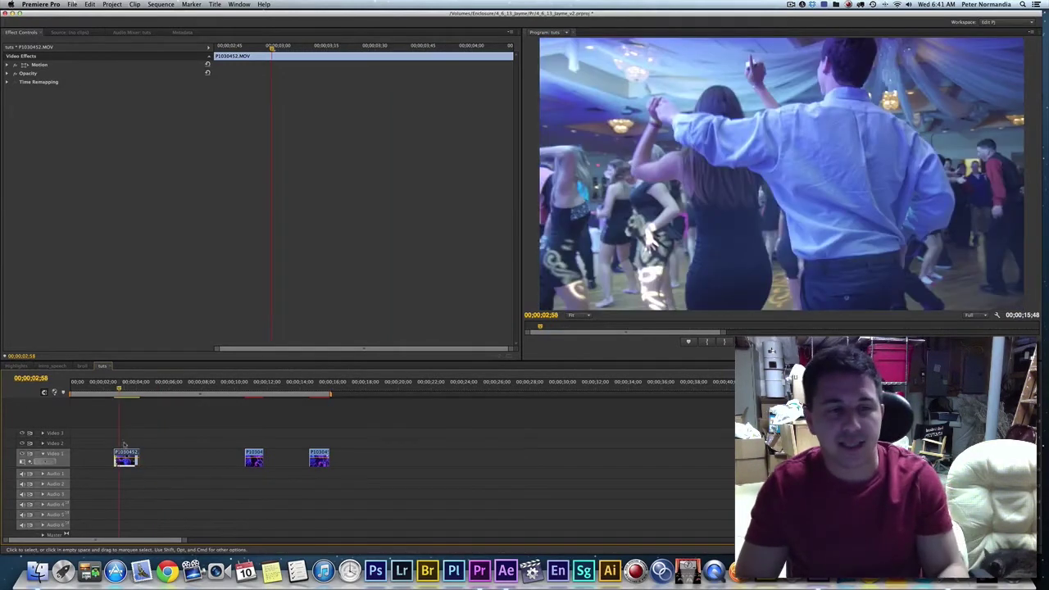
# Move the P1030452.MOV clip onto Video 2 so that it starts at the end of the second clip.
pyautogui.click(246, 389)
pyautogui.moveTo(250, 390); pyautogui.dragTo(313, 390)
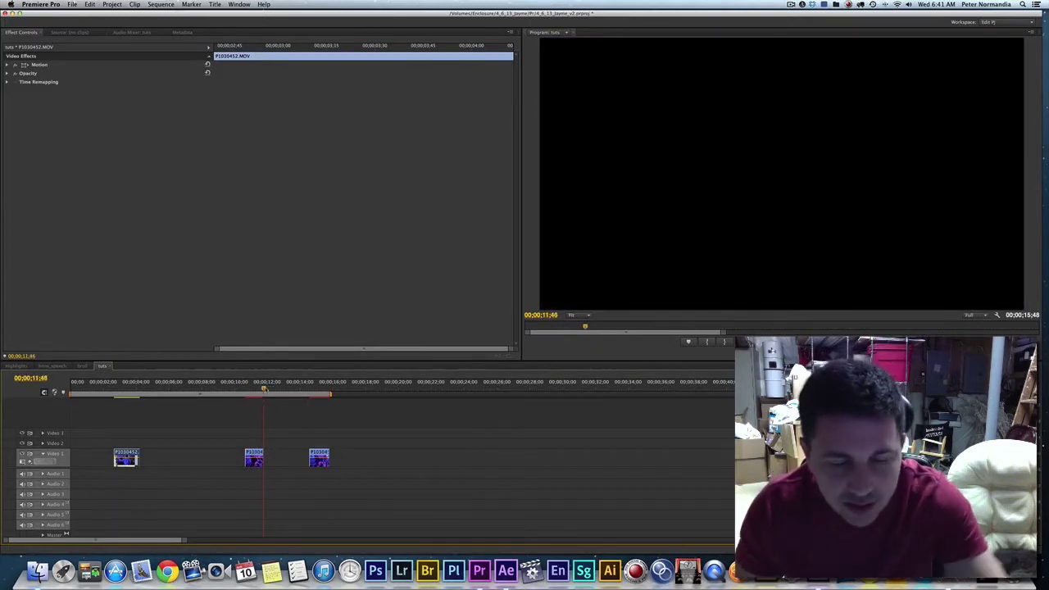
pyautogui.press('Up')
pyautogui.press('Down')
pyautogui.press('Up')
pyautogui.press('Down')
pyautogui.press('Up')
pyautogui.moveTo(125, 457); pyautogui.dragTo(278, 443)
pyautogui.moveTo(264, 393); pyautogui.dragTo(296, 402)
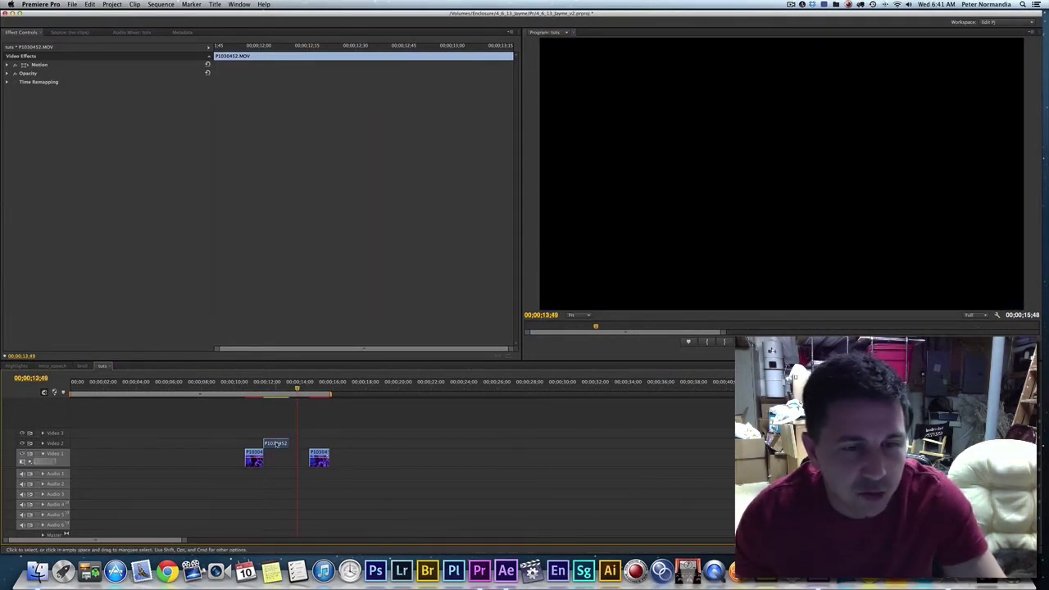
pyautogui.rightClick(277, 443)
pyautogui.click(293, 432)
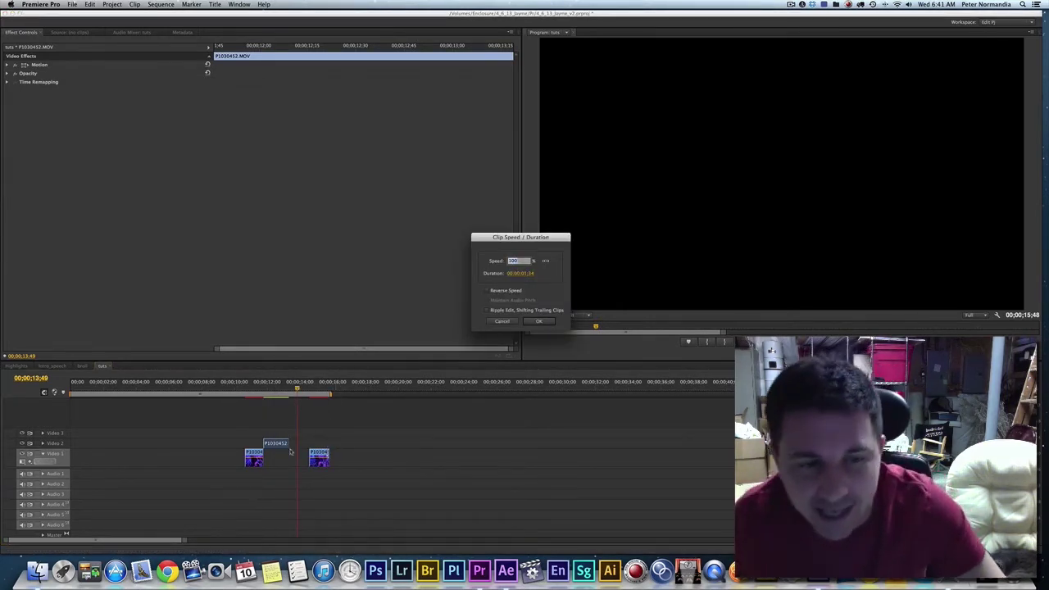
pyautogui.click(502, 322)
# Move the P1030452.MOV clip down to Video 1 and rate-stretch its end to fill the gap before the last clip.
pyautogui.moveTo(277, 446); pyautogui.dragTo(283, 456)
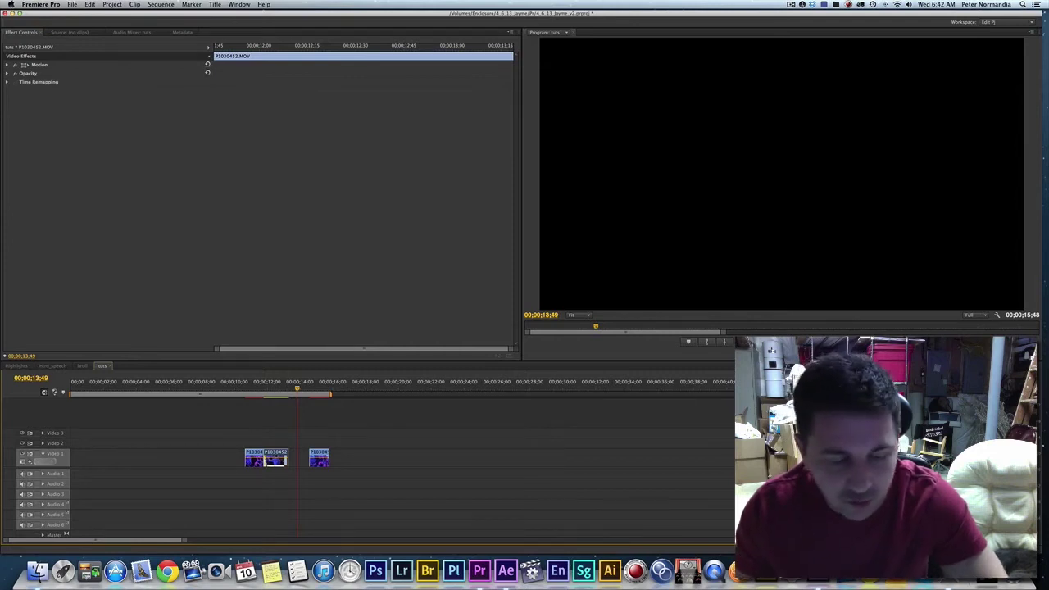
pyautogui.press('r')
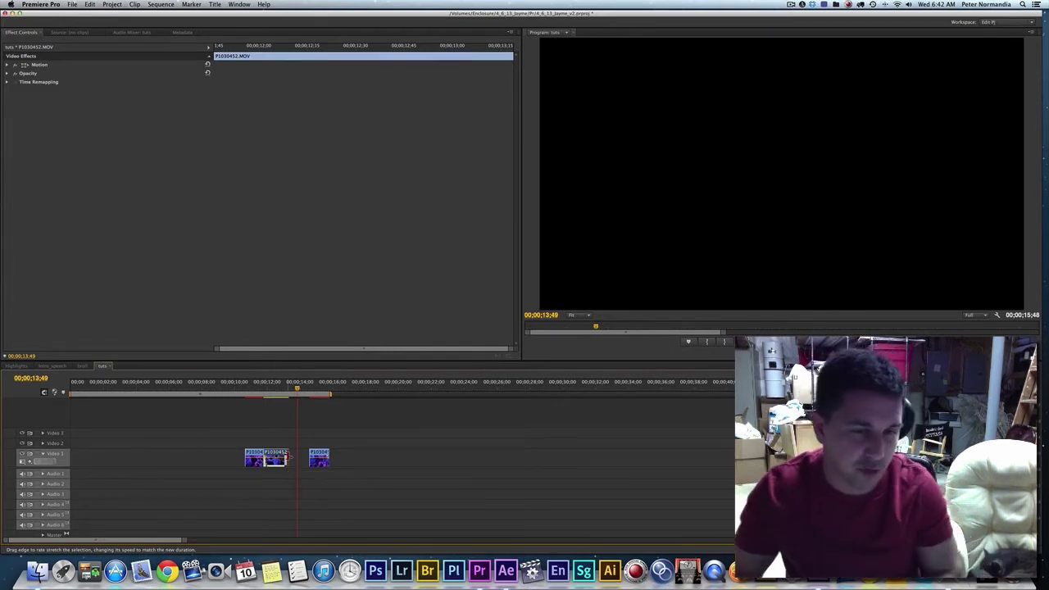
pyautogui.moveTo(286, 459); pyautogui.dragTo(303, 460)
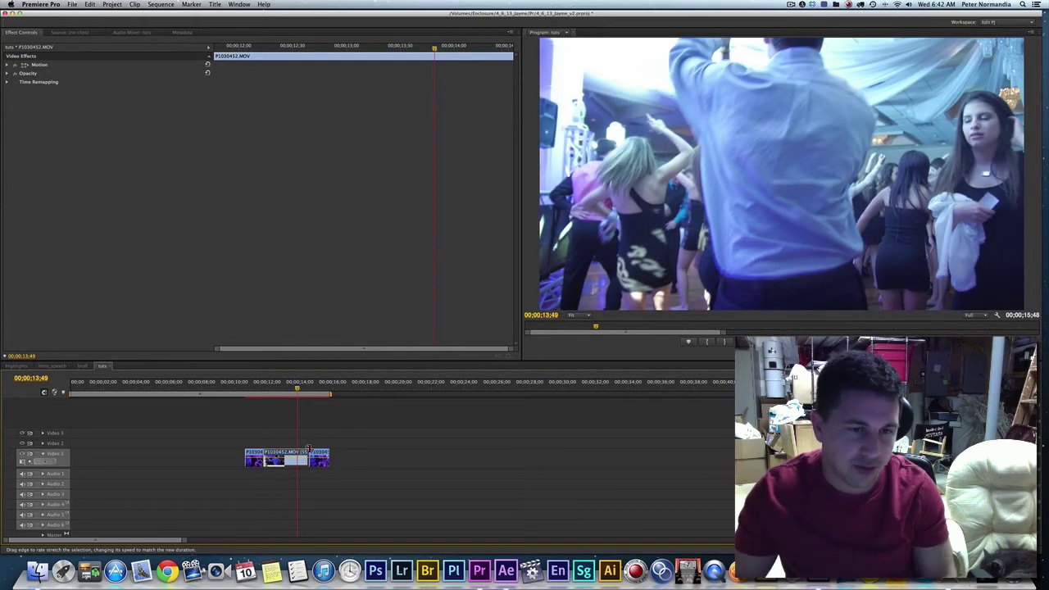
# Play back the three adjoining clips to check how the rate-stretched middle clip fits between the others.
pyautogui.press('=')
pyautogui.press('=')
pyautogui.press('=')
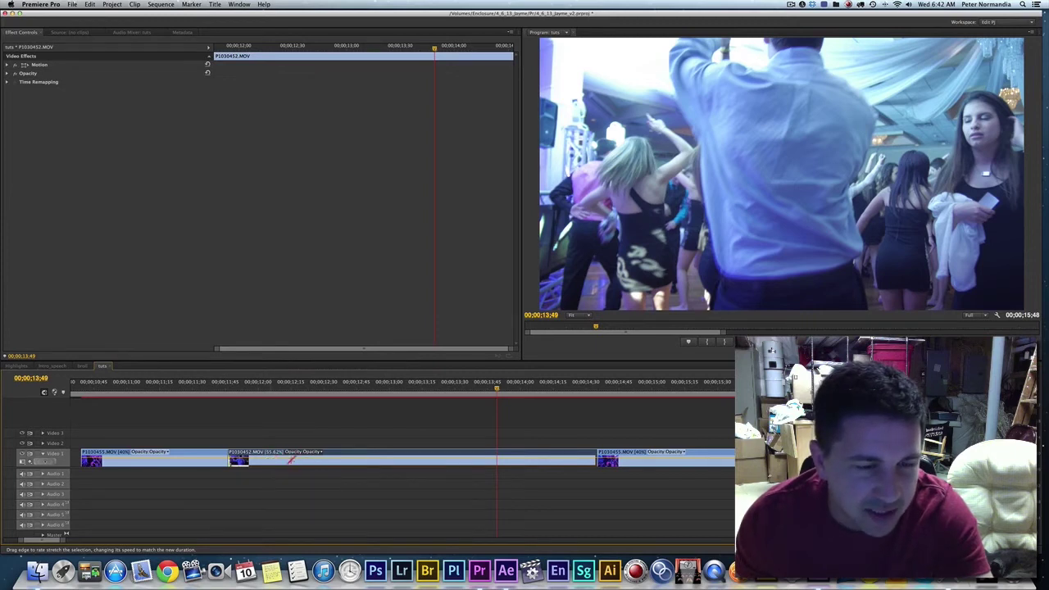
pyautogui.press('-')
pyautogui.press('-')
pyautogui.press('-')
pyautogui.click(412, 389)
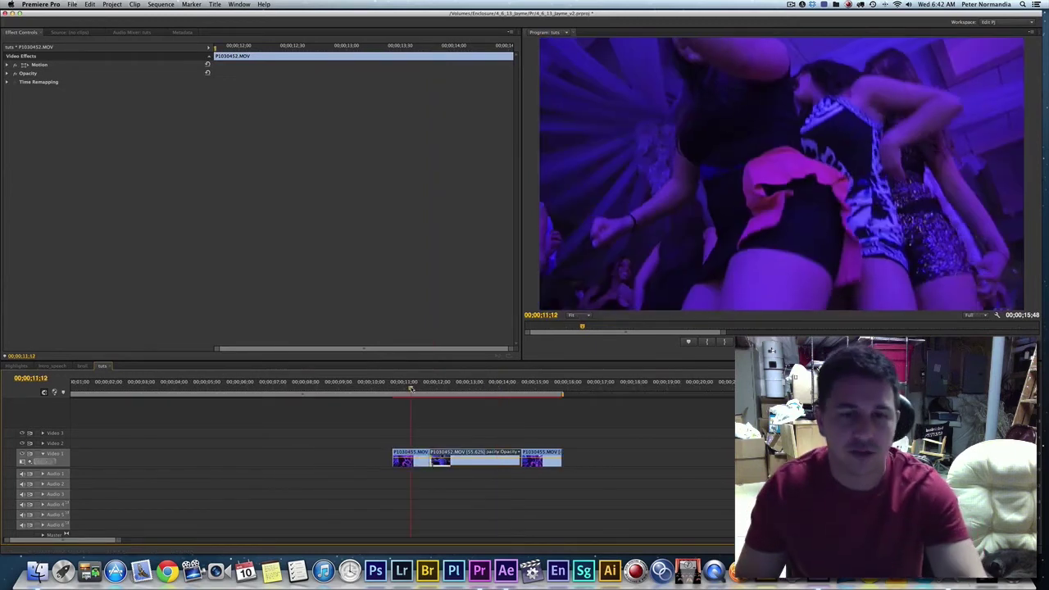
pyautogui.press('space')
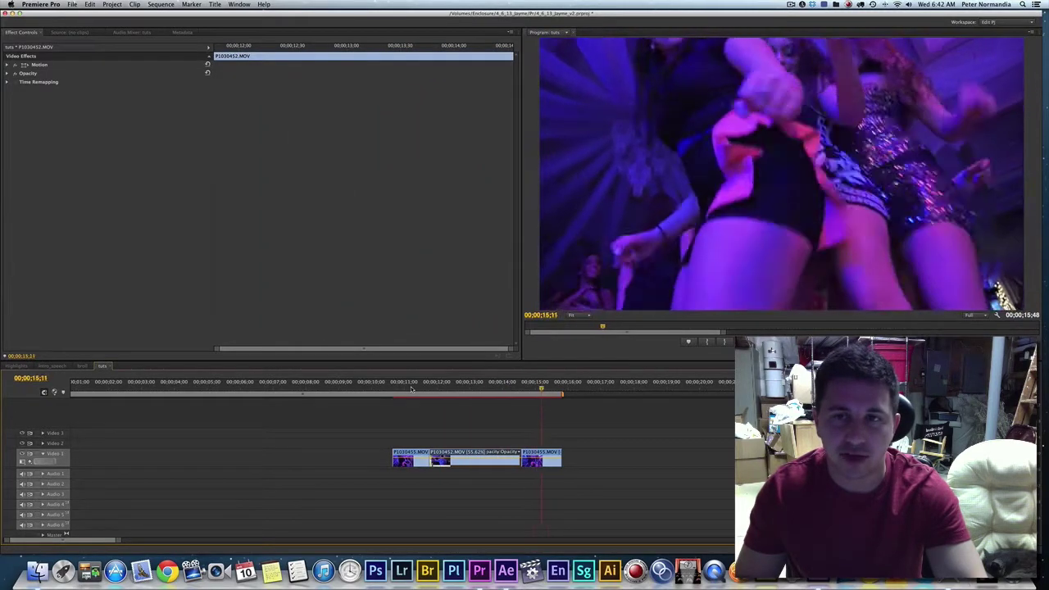
pyautogui.click(396, 390)
pyautogui.click(376, 396)
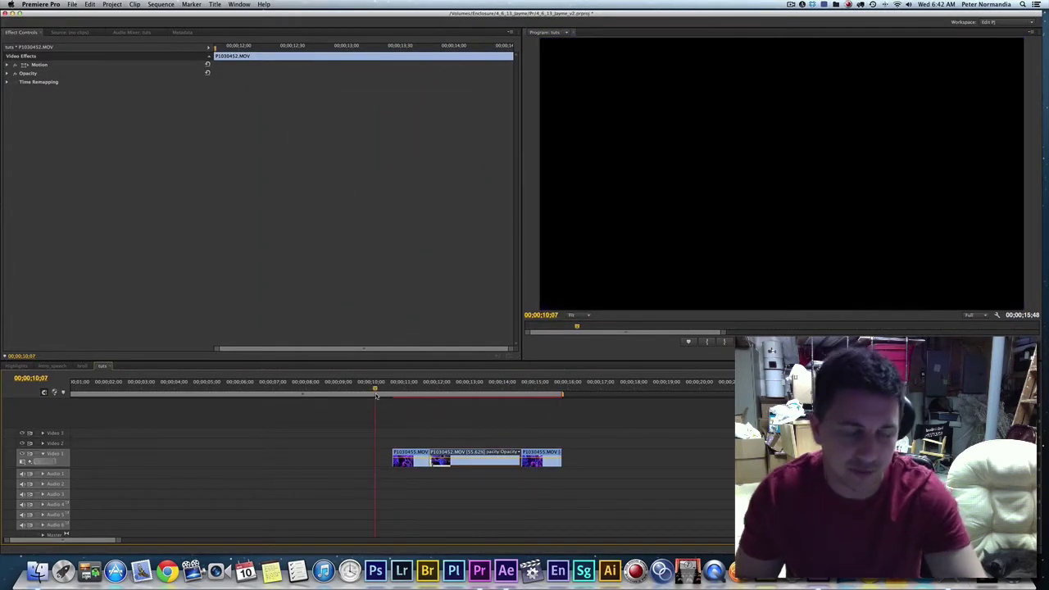
pyautogui.click(479, 390)
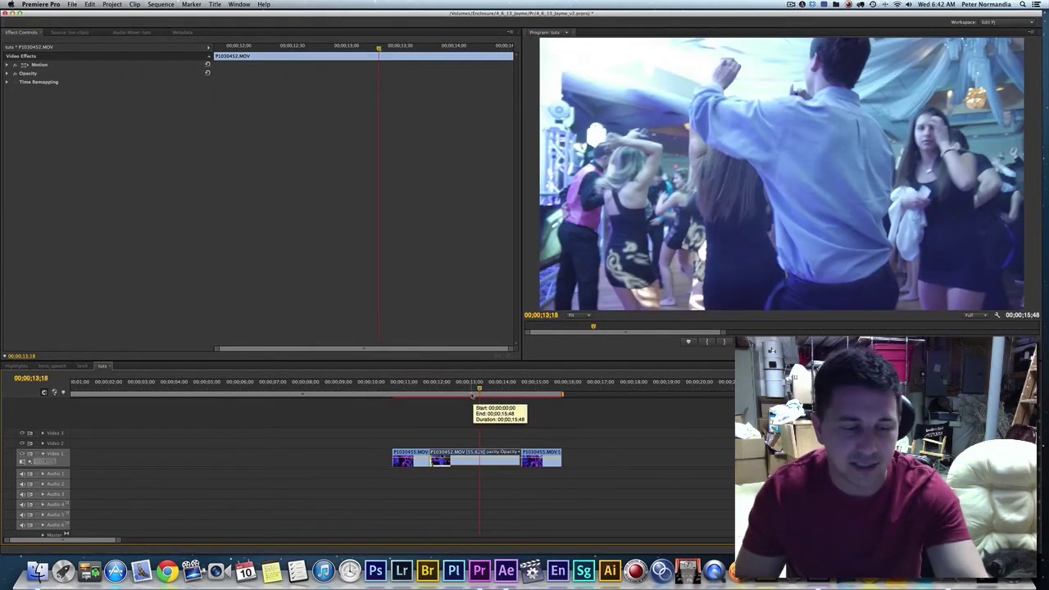
# Undo the rate stretch on the middle clip.
pyautogui.press('super+z')
pyautogui.press('-')
pyautogui.press('-')
pyautogui.press('-')
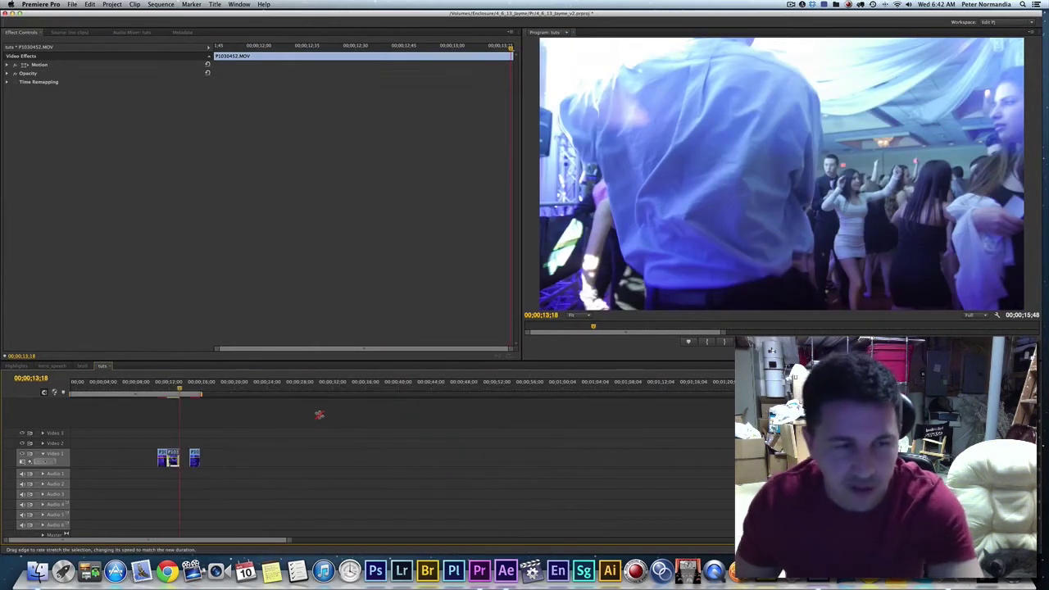
pyautogui.rightClick(171, 459)
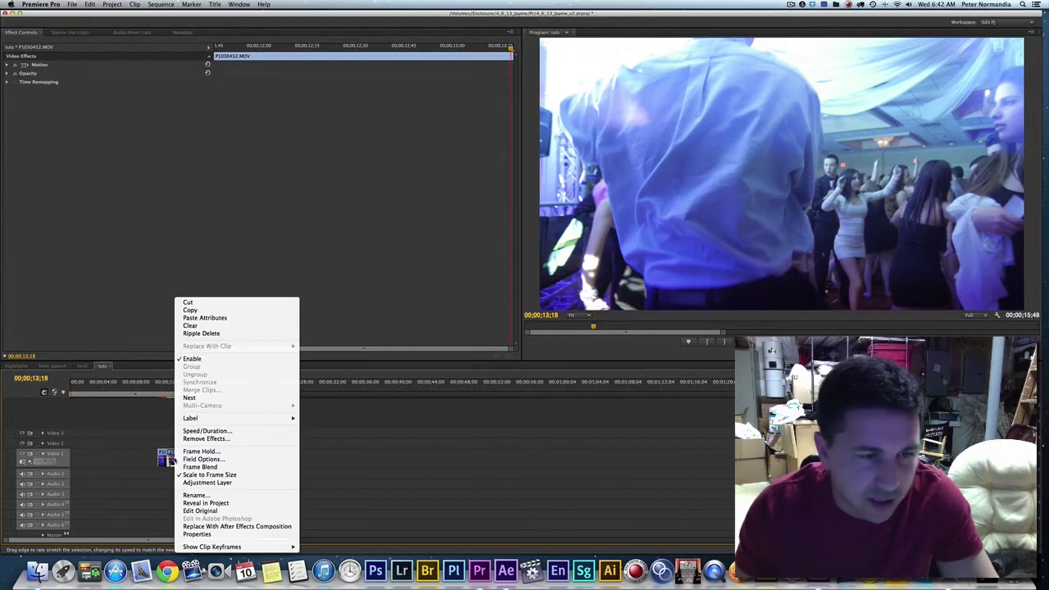
pyautogui.click(152, 435)
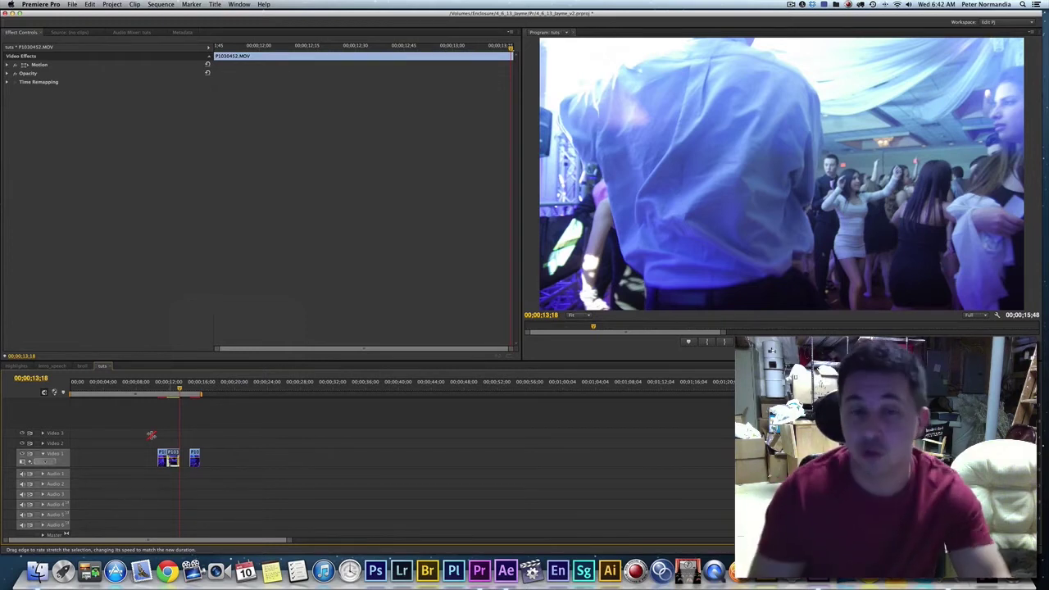
# Shift the last clip earlier, leaving a short gap after the first, and place P1030452.MOV on Video 2 starting at the first clip's end.
pyautogui.press('=')
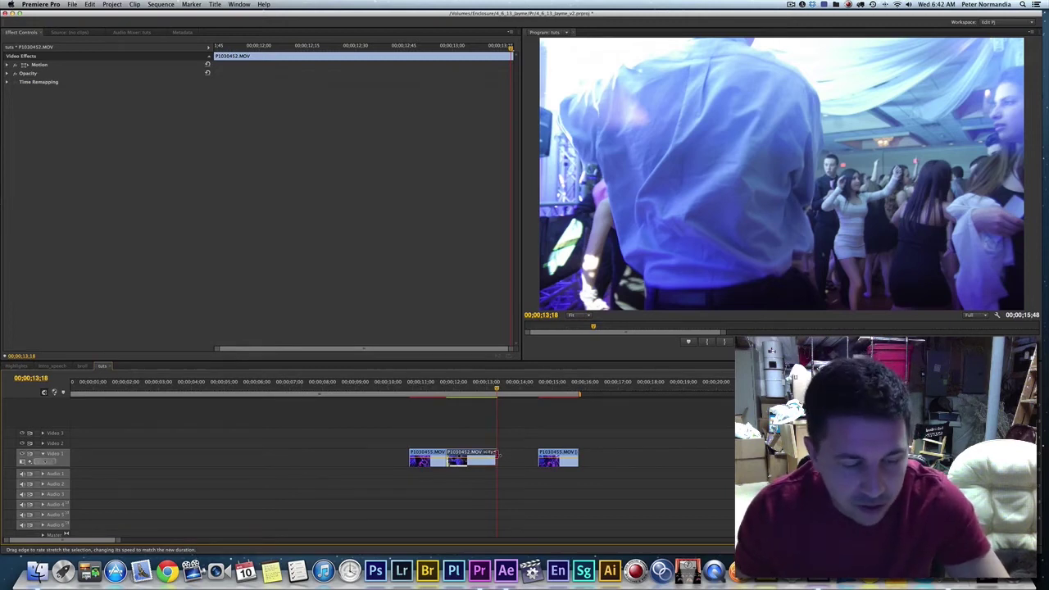
pyautogui.moveTo(472, 454)
pyautogui.mouseDown()
pyautogui.moveTo(484, 459)
pyautogui.moveTo(471, 443)
pyautogui.moveTo(479, 448)
pyautogui.mouseUp()
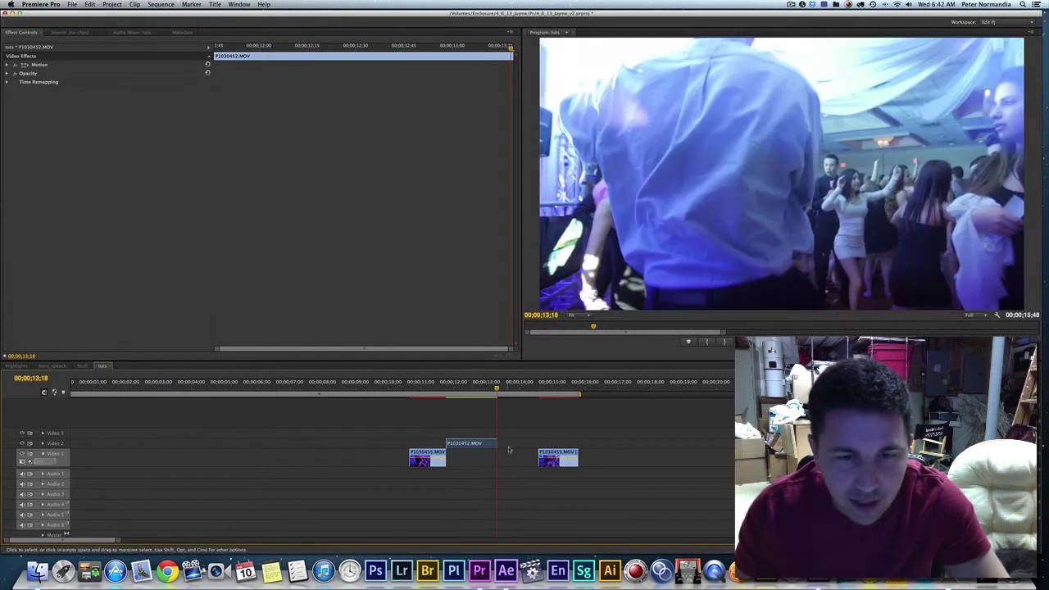
pyautogui.moveTo(548, 457); pyautogui.dragTo(527, 444)
pyautogui.moveTo(444, 395)
pyautogui.mouseDown()
pyautogui.moveTo(458, 402)
pyautogui.moveTo(445, 402)
pyautogui.mouseUp()
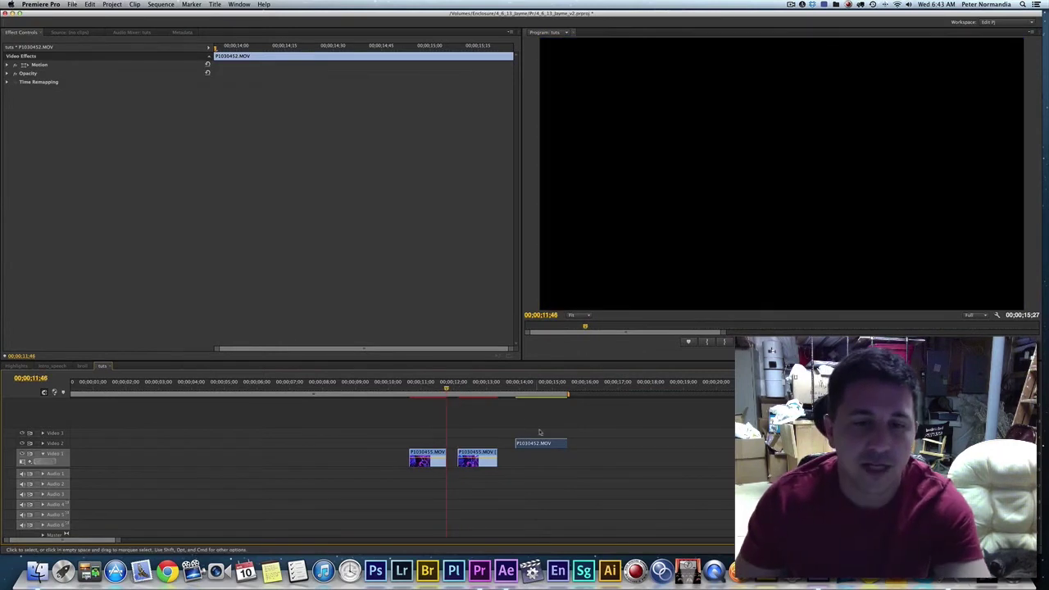
pyautogui.moveTo(535, 443); pyautogui.dragTo(466, 444)
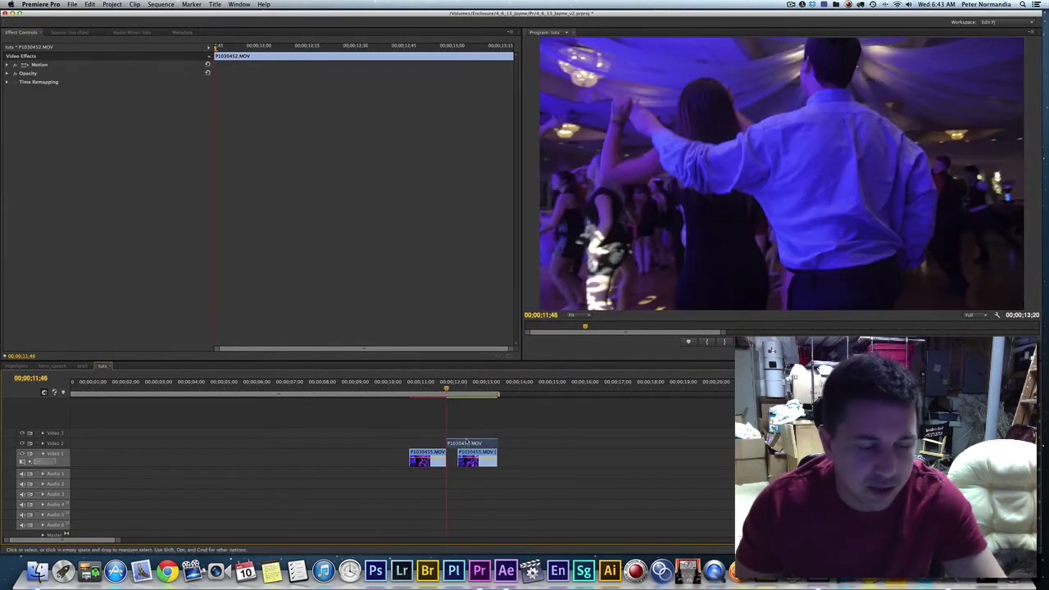
# Rate-stretch the end of the P1030452.MOV clip on Video 2 back to the start of the last clip.
pyautogui.press('r')
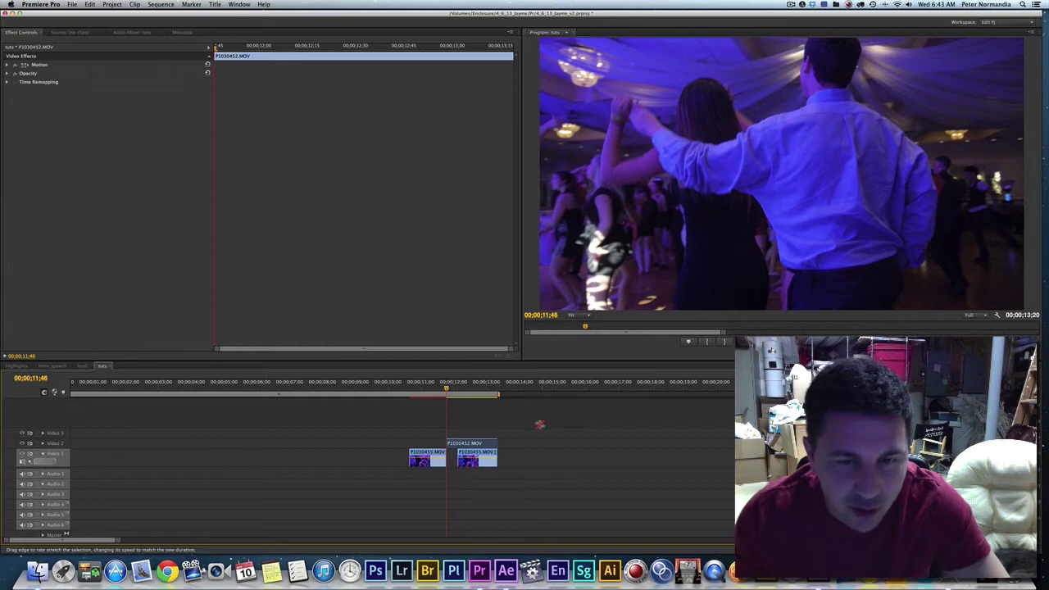
pyautogui.moveTo(494, 442); pyautogui.dragTo(457, 444)
# Play back the three clips to check the sped-up middle clip and undo its rate stretch.
pyautogui.click(428, 388)
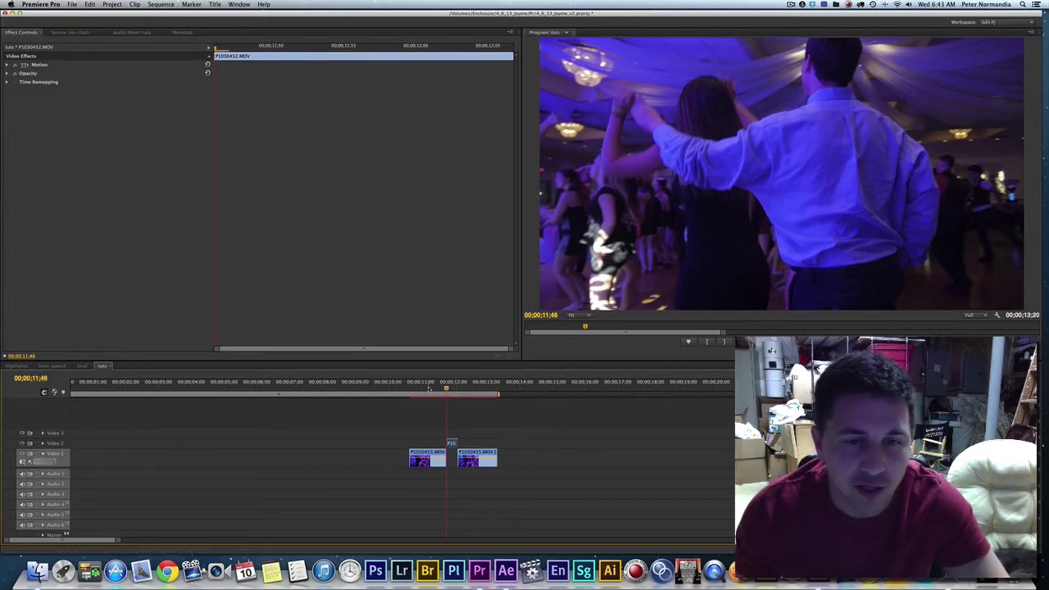
pyautogui.press('space')
pyautogui.press('space')
pyautogui.click(428, 389)
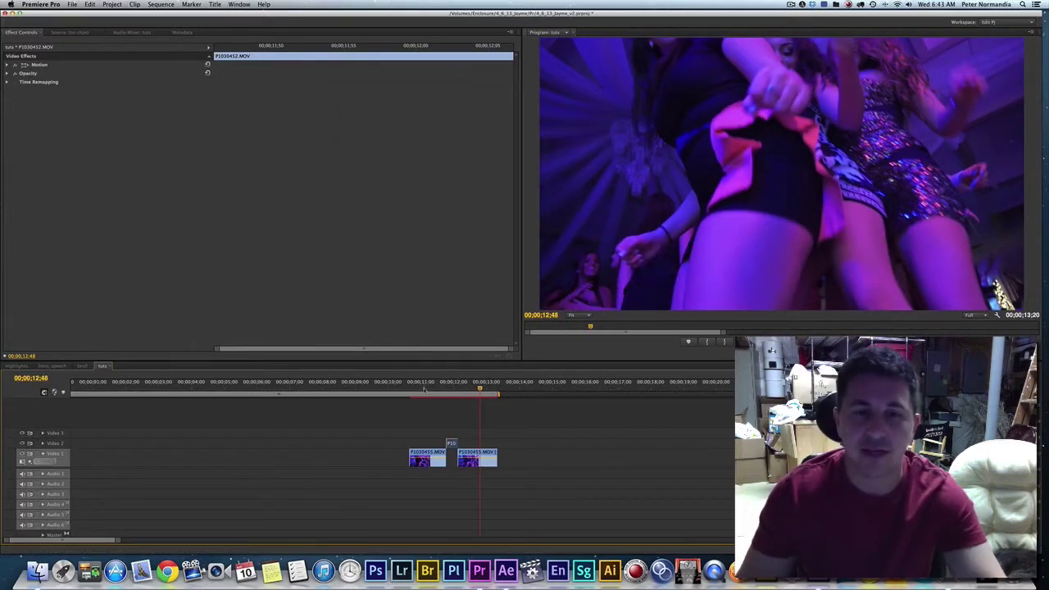
pyautogui.press('space')
pyautogui.press('space')
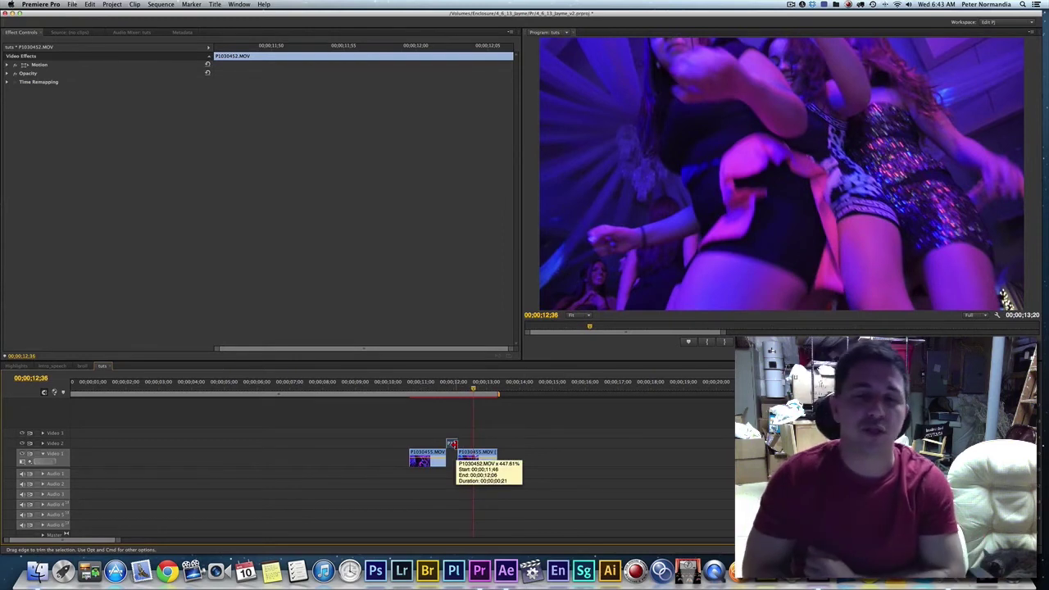
pyautogui.press('super+z')
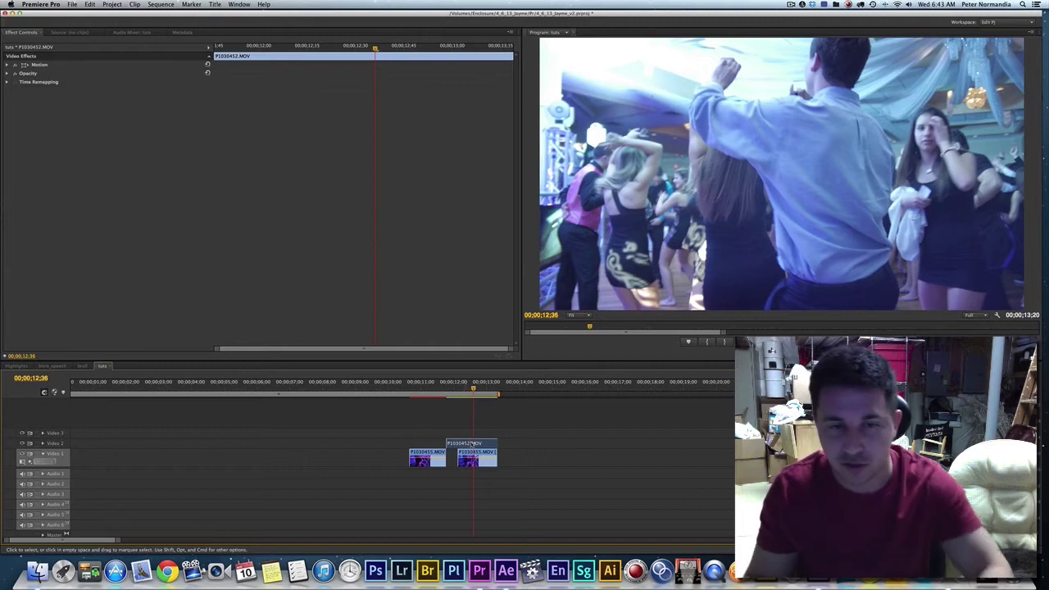
# Move the P1030452.MOV clip to the empty part of Video 1 at about 5.5 seconds and play it from its start.
pyautogui.moveTo(464, 447); pyautogui.dragTo(260, 456)
pyautogui.click(246, 388)
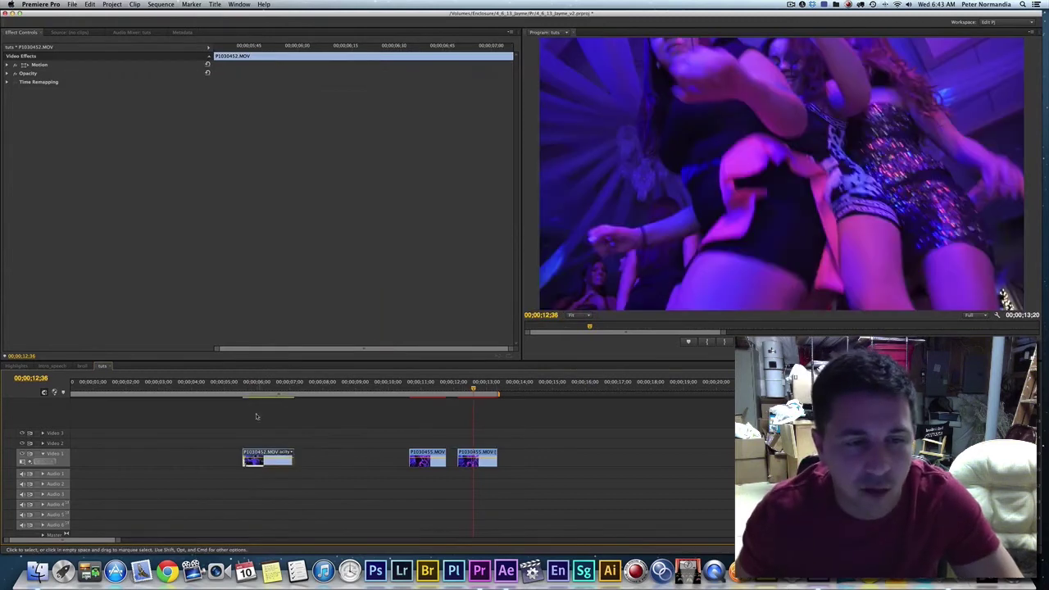
pyautogui.moveTo(247, 388)
pyautogui.mouseDown()
pyautogui.moveTo(234, 389)
pyautogui.moveTo(250, 389)
pyautogui.mouseUp()
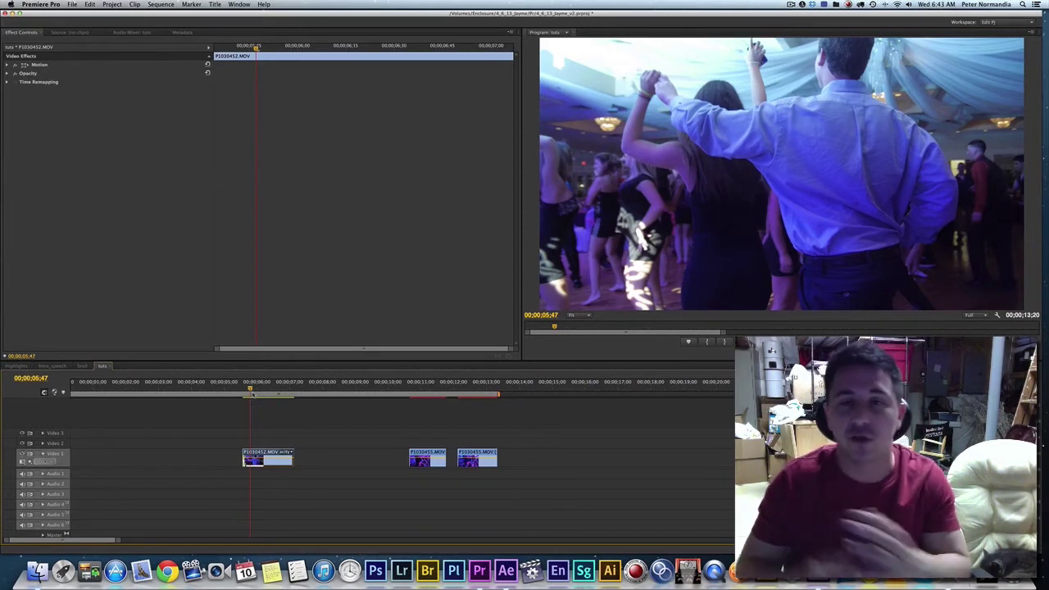
pyautogui.moveTo(251, 392); pyautogui.dragTo(240, 392)
pyautogui.press('space')
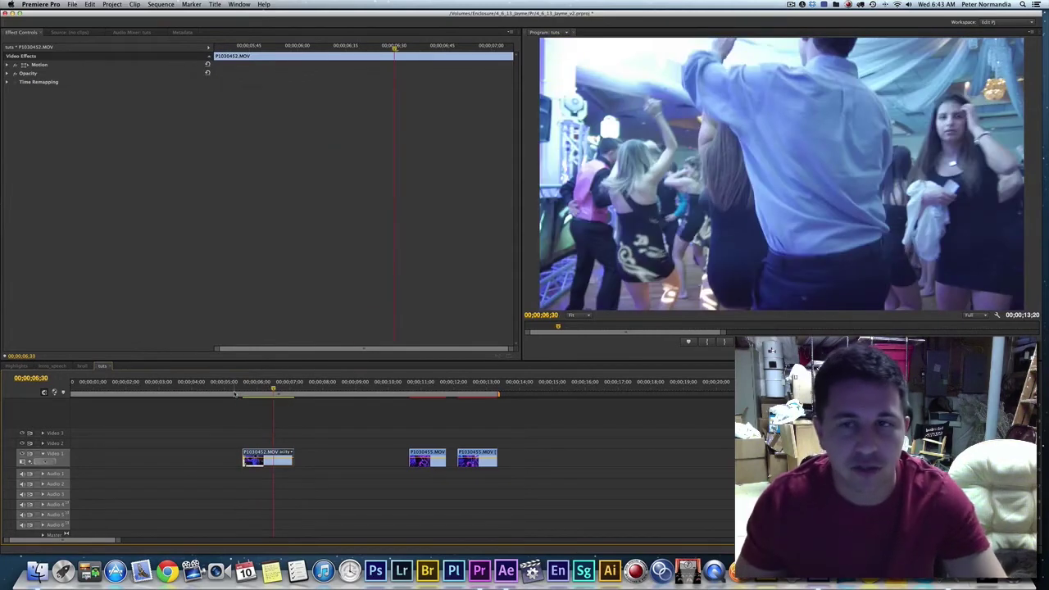
# Cut the P1030452.MOV clip on Video 1 at 00;00;06;15.
pyautogui.moveTo(235, 392); pyautogui.dragTo(265, 396)
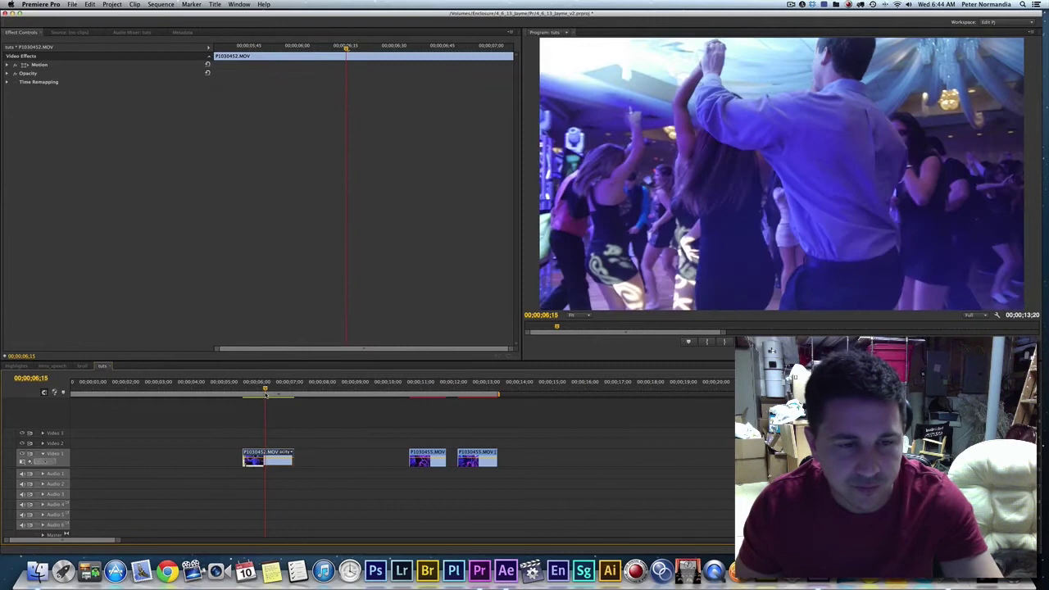
pyautogui.press('c')
pyautogui.click(266, 452)
# Set the speed of the second part of the cut P1030452.MOV clip to 40%.
pyautogui.click(262, 388)
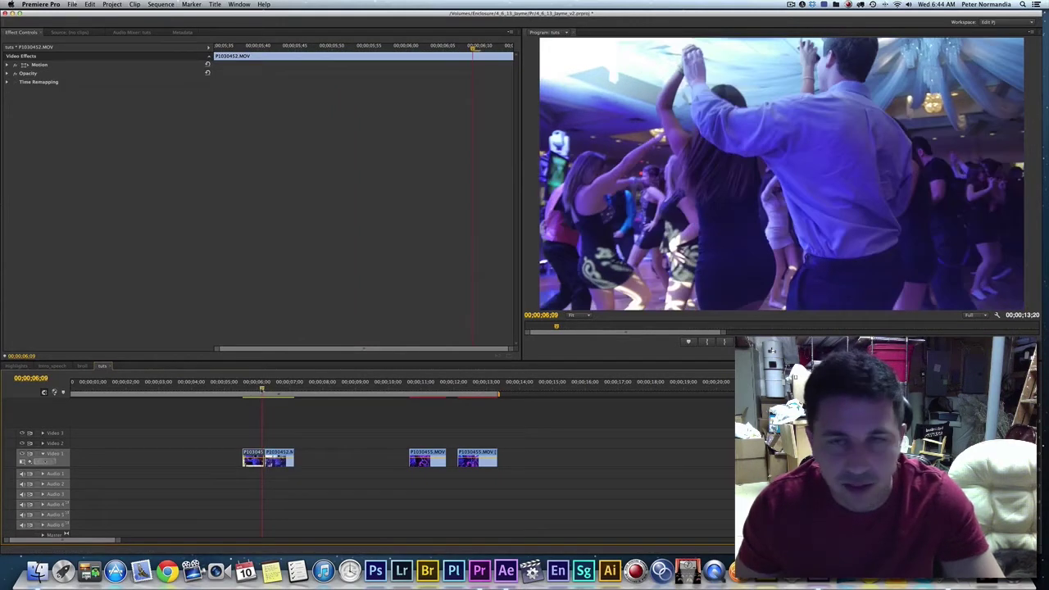
pyautogui.moveTo(262, 390); pyautogui.dragTo(274, 390)
pyautogui.press('v')
pyautogui.click(274, 456)
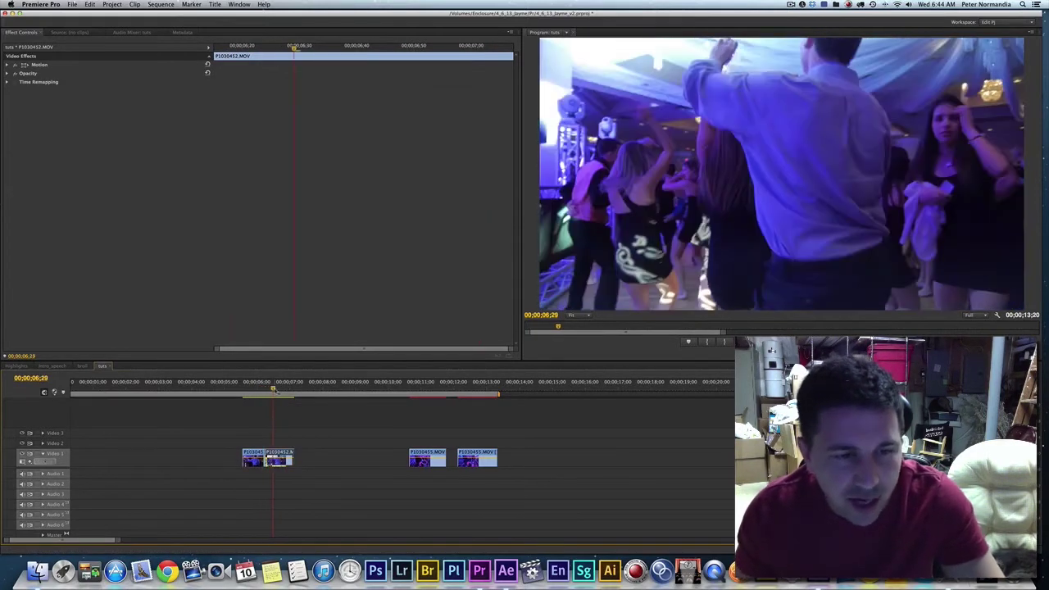
pyautogui.press('super+r')
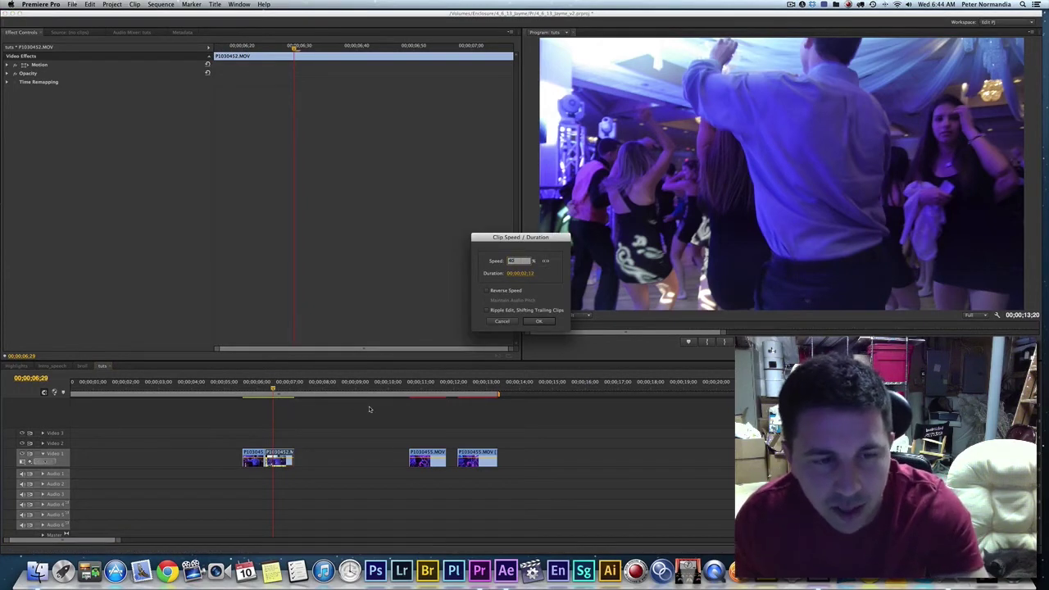
pyautogui.write('40')
pyautogui.press('Return')
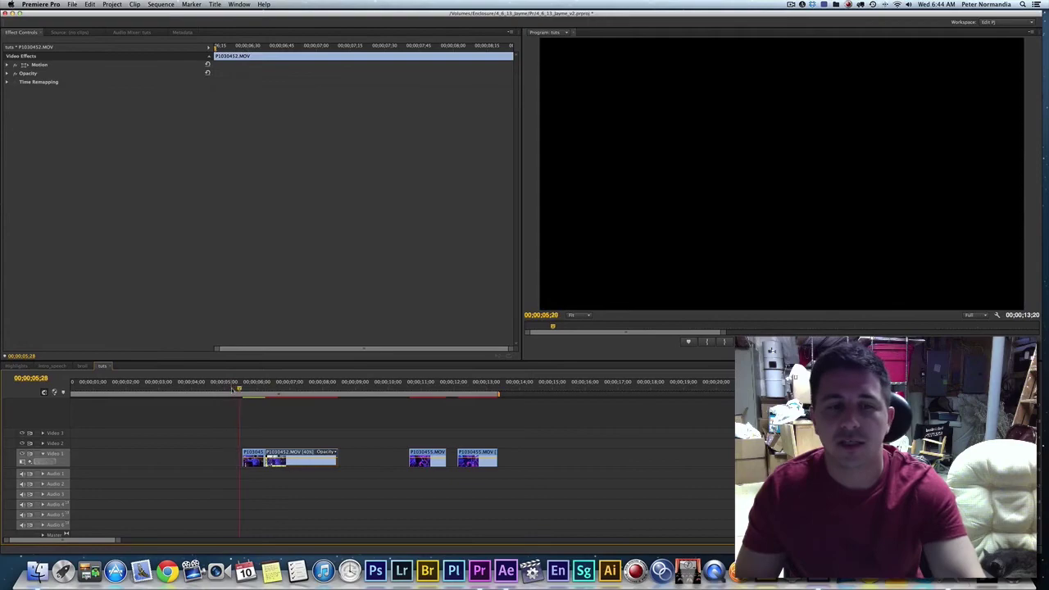
# Play back the two parts of the cut clip repeatedly to examine the change from normal speed to slow motion.
pyautogui.press('space')
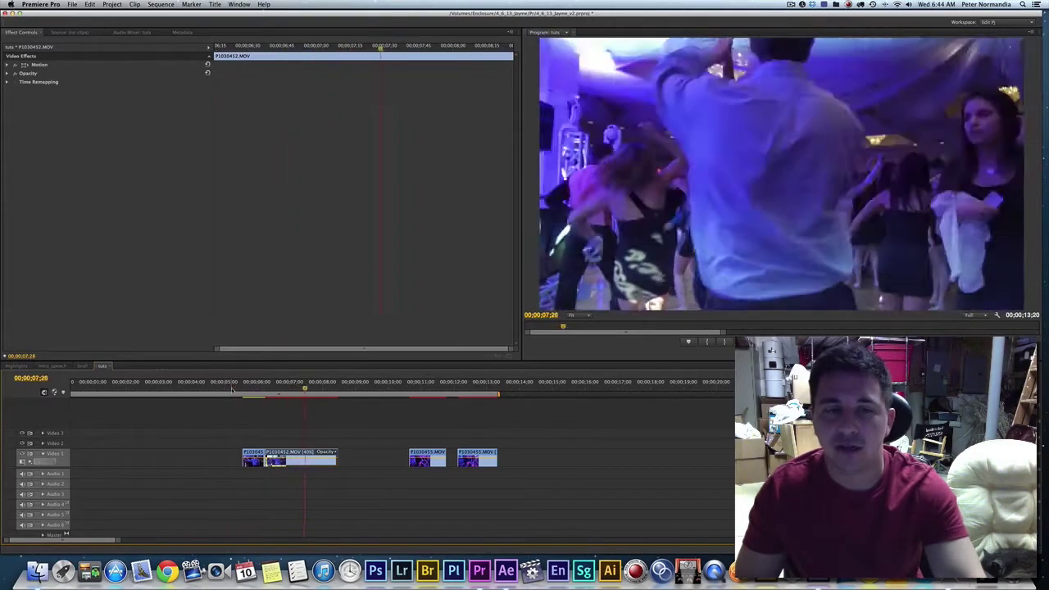
pyautogui.click(232, 390)
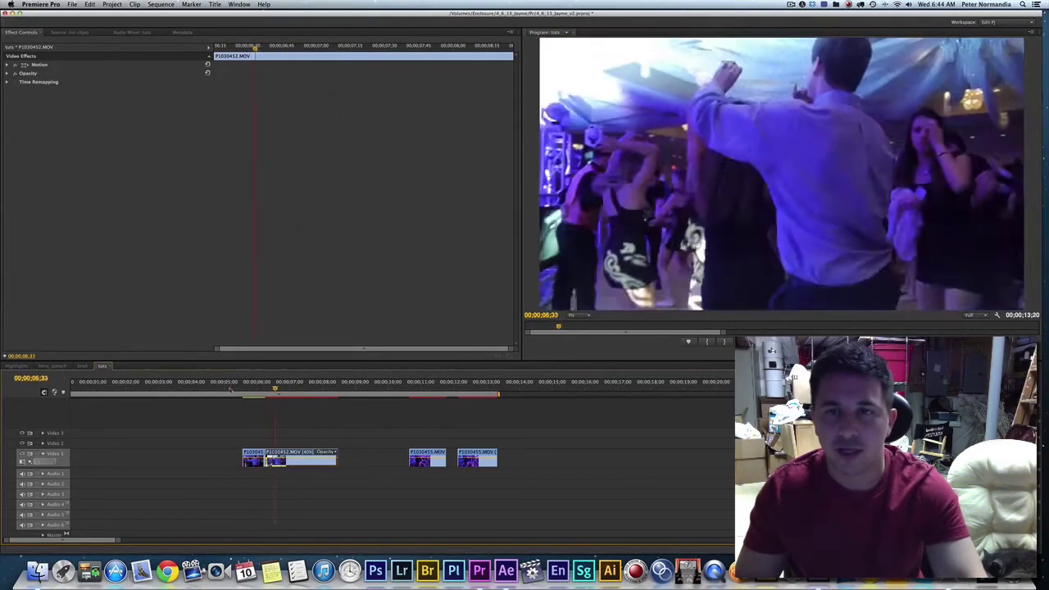
pyautogui.press('space')
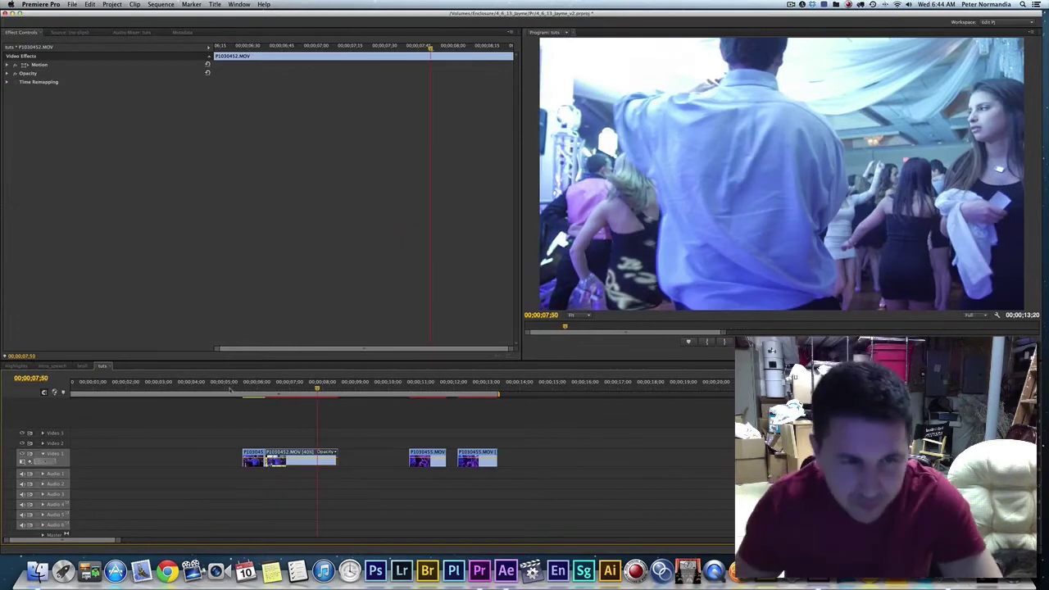
pyautogui.moveTo(262, 390); pyautogui.dragTo(251, 392)
pyautogui.press('space')
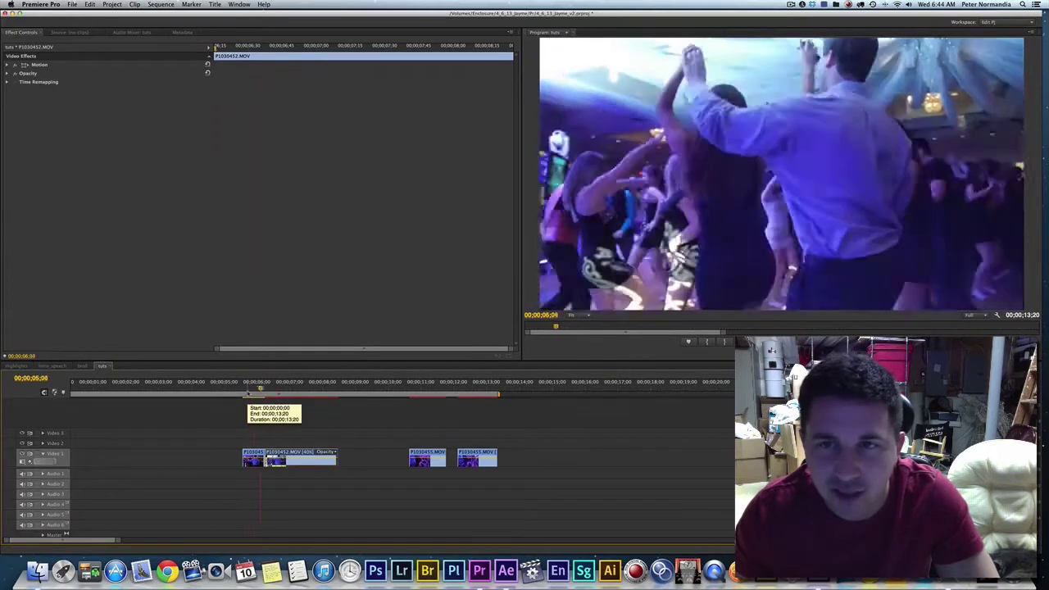
pyautogui.press('Up')
pyautogui.press('Up')
pyautogui.press('space')
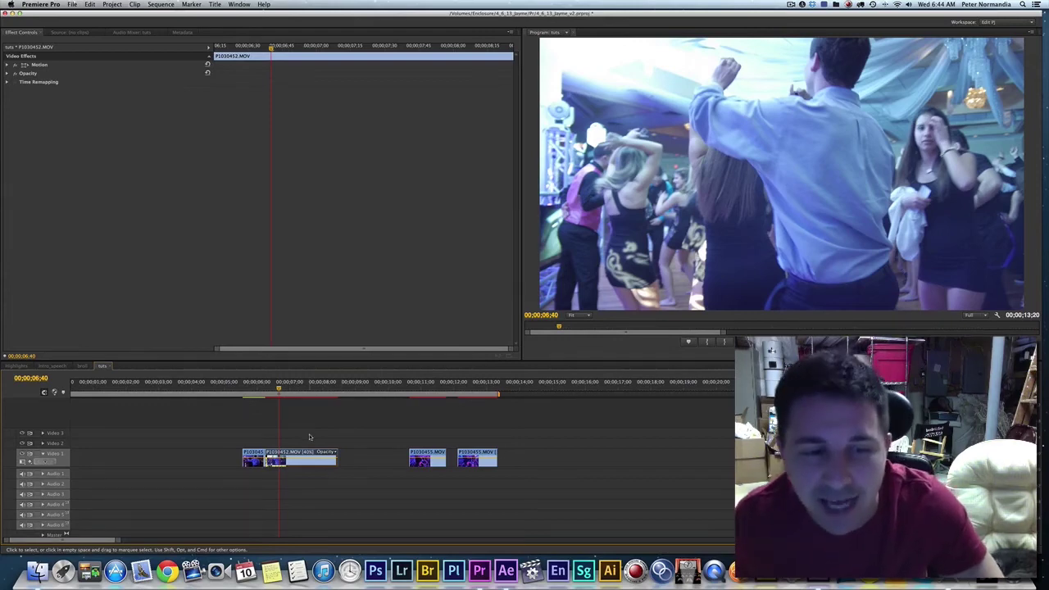
pyautogui.click(257, 391)
pyautogui.press('space')
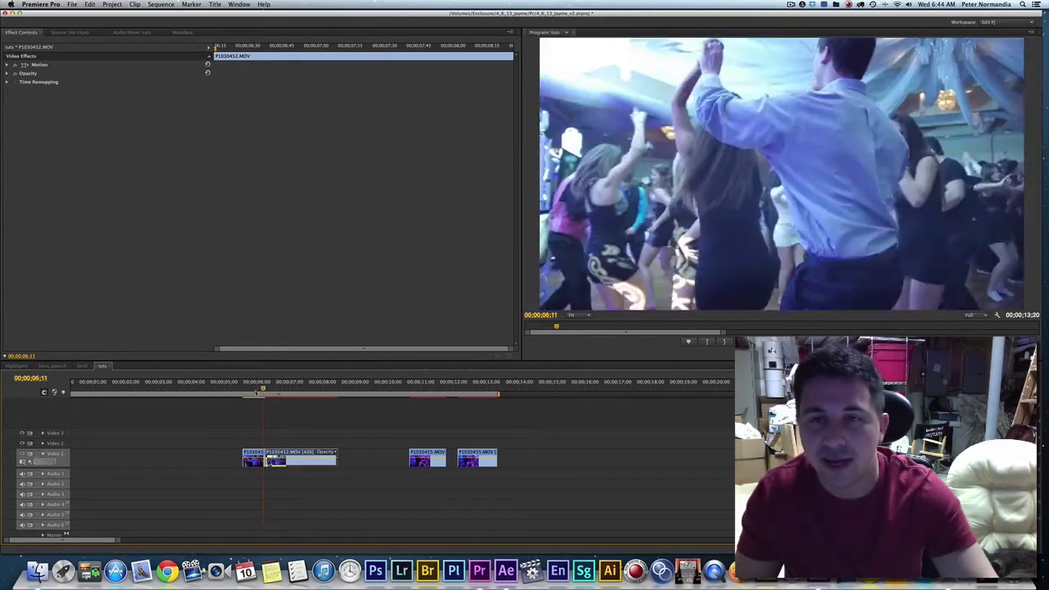
pyautogui.click(256, 393)
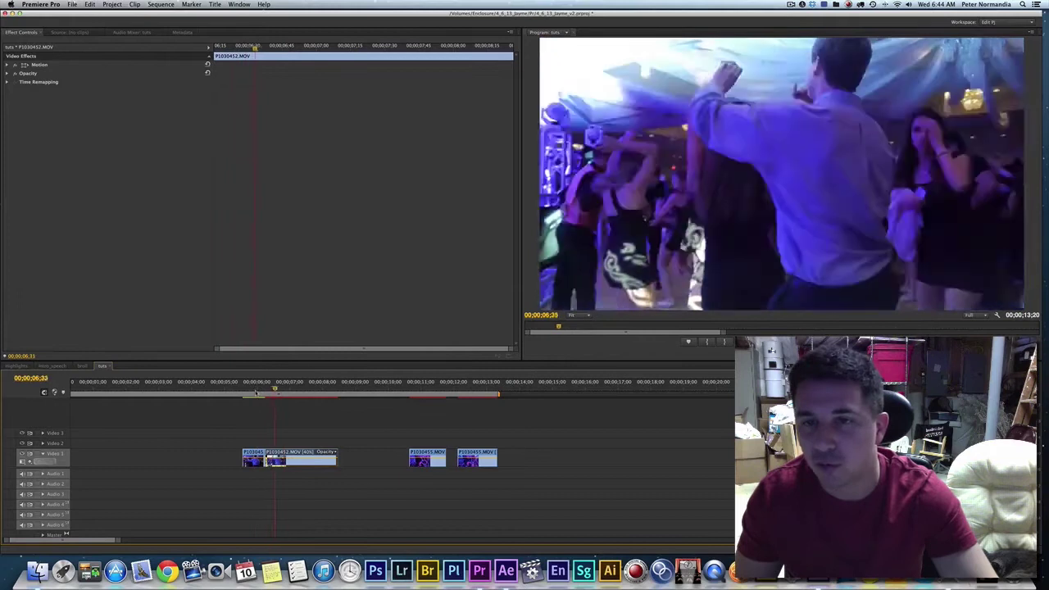
# Undo the 40% speed change and the cut in the P1030452.MOV clip.
pyautogui.press('super+z')
pyautogui.press('super+z')
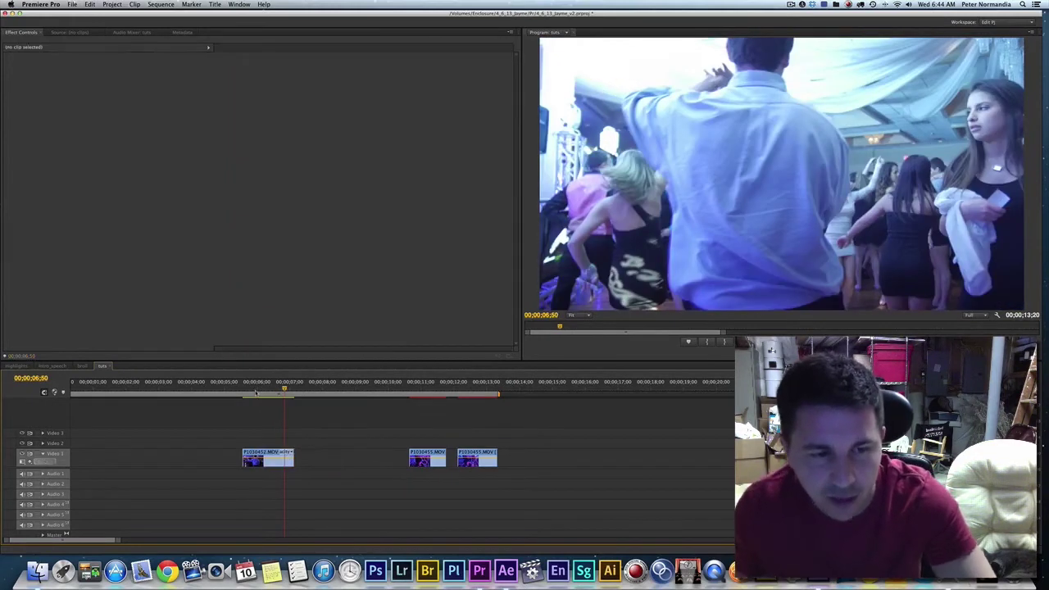
pyautogui.click(255, 389)
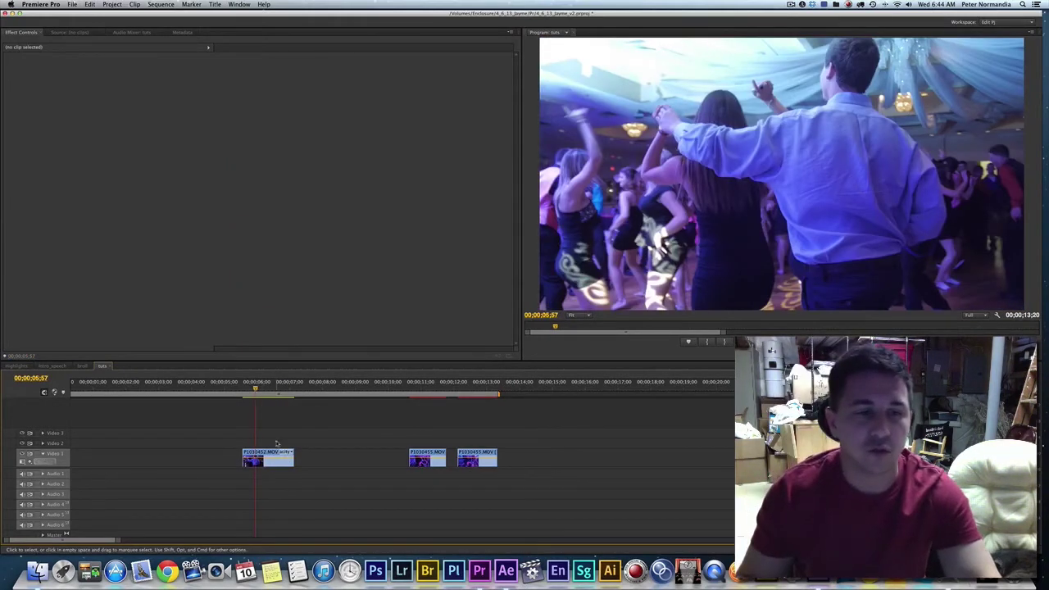
# Review the Speed/Duration settings of the whole P1030452.MOV clip, keeping its speed at 100%.
pyautogui.click(263, 458)
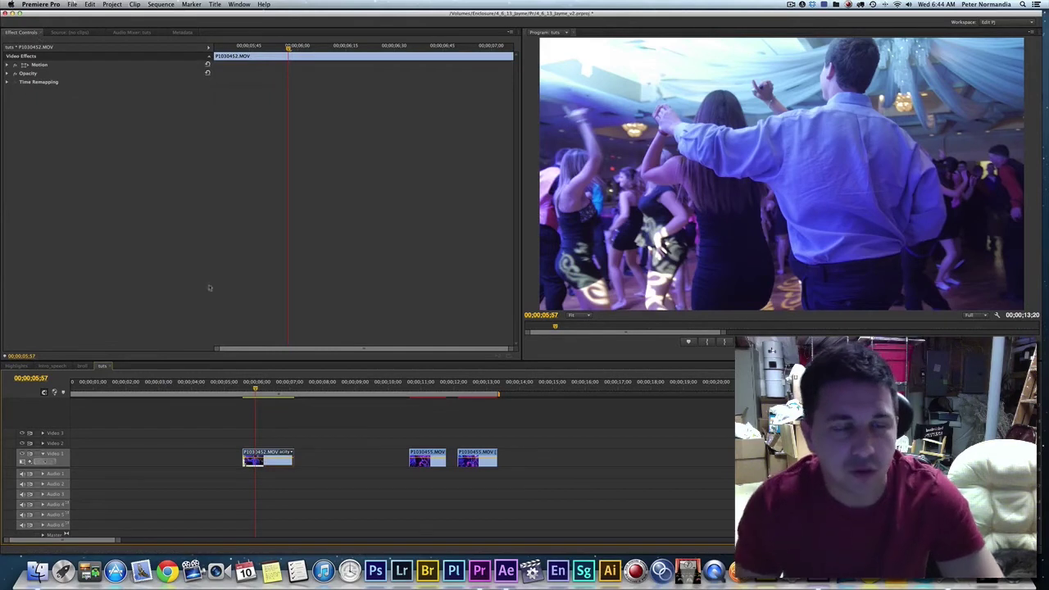
pyautogui.press('super+s')
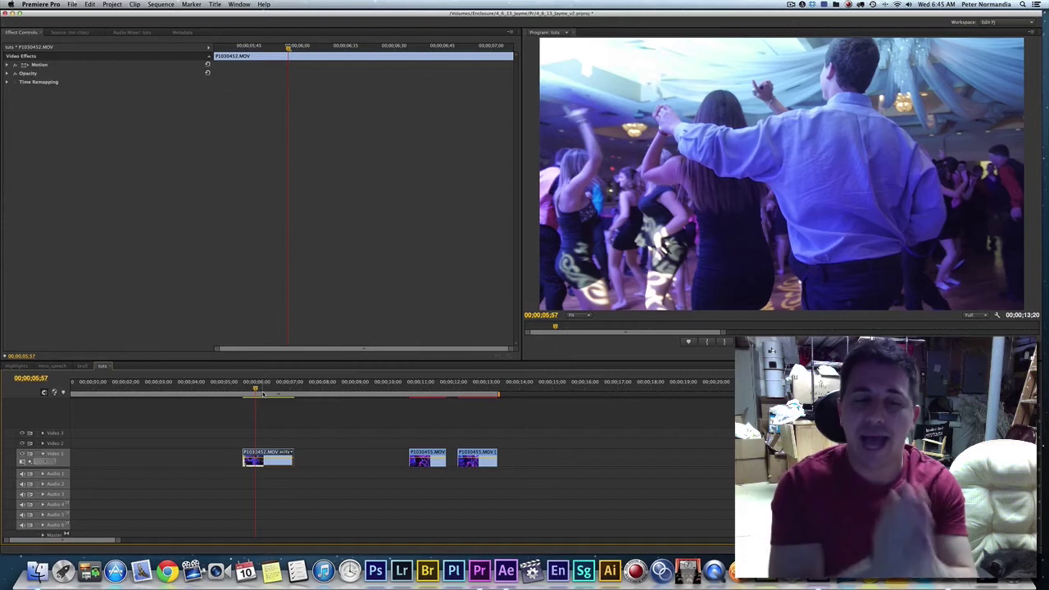
pyautogui.rightClick(259, 457)
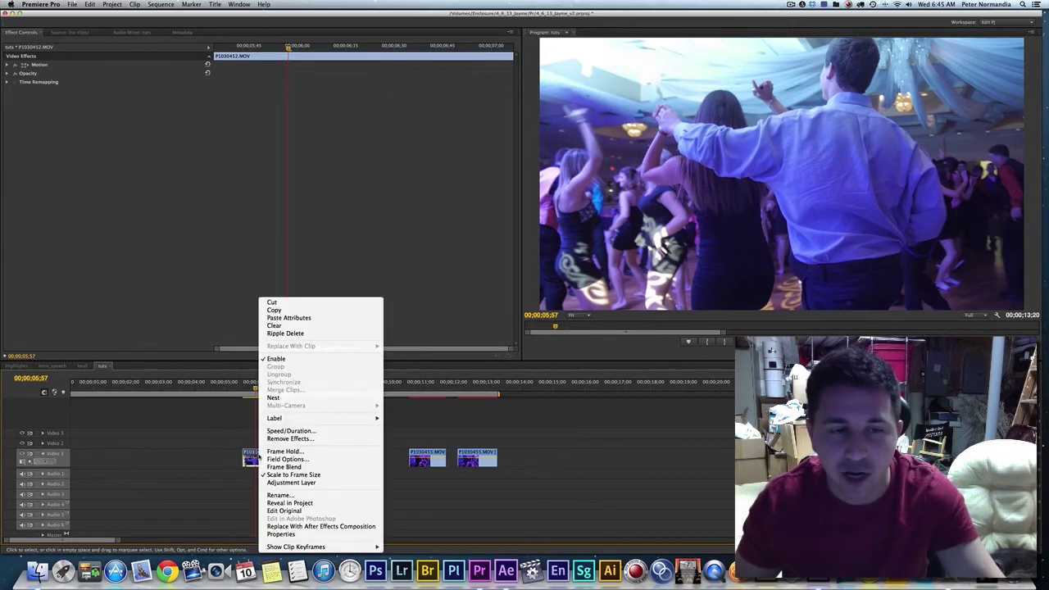
pyautogui.click(290, 430)
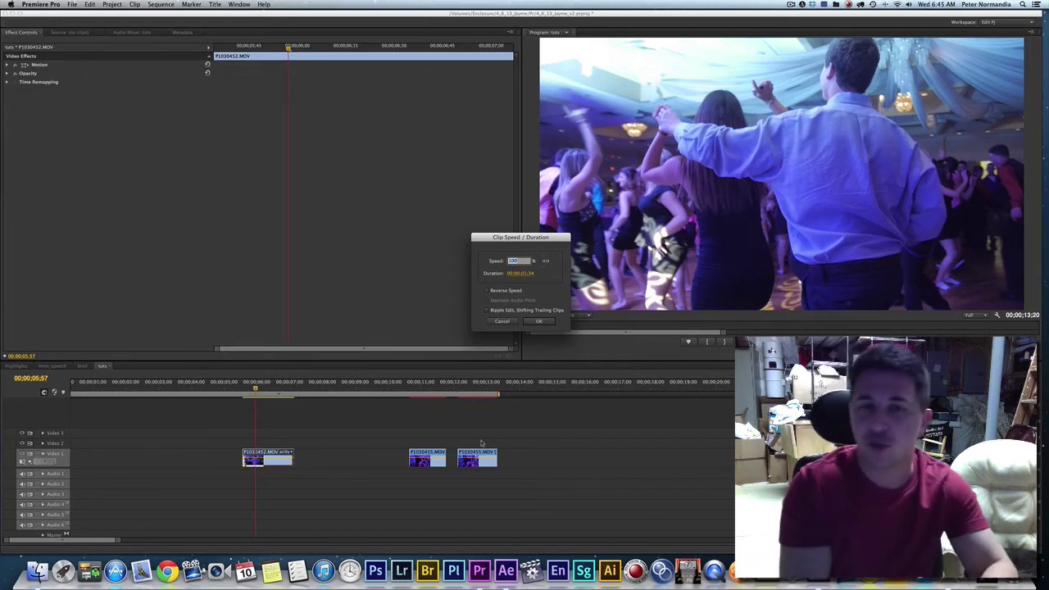
pyautogui.click(539, 321)
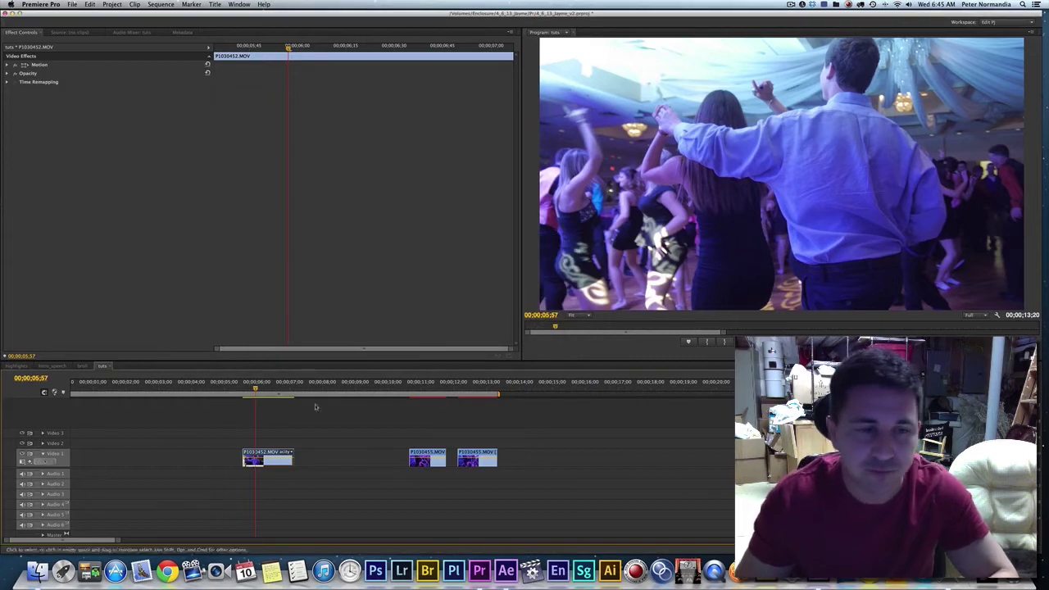
# Add a Time Remapping speed keyframe to the P1030452.MOV clip at 00;00;06;13.
pyautogui.moveTo(254, 389); pyautogui.dragTo(264, 392)
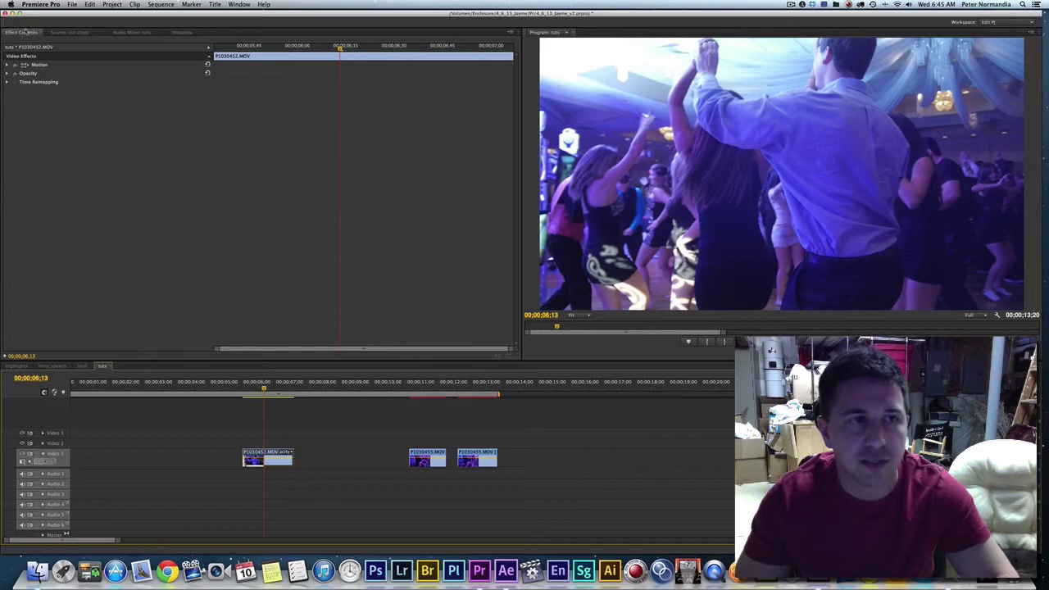
pyautogui.click(18, 34)
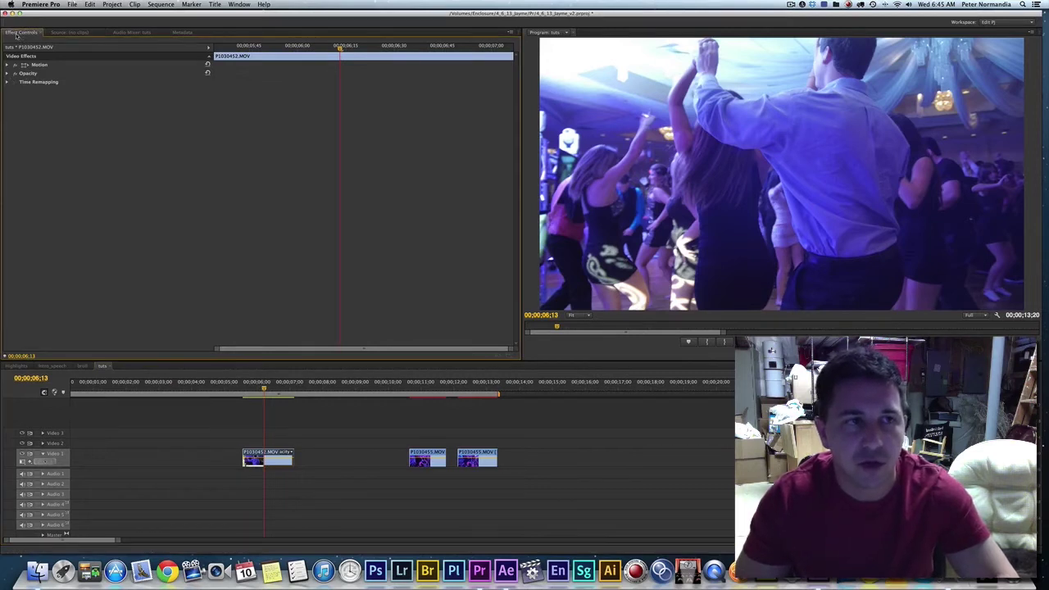
pyautogui.click(7, 82)
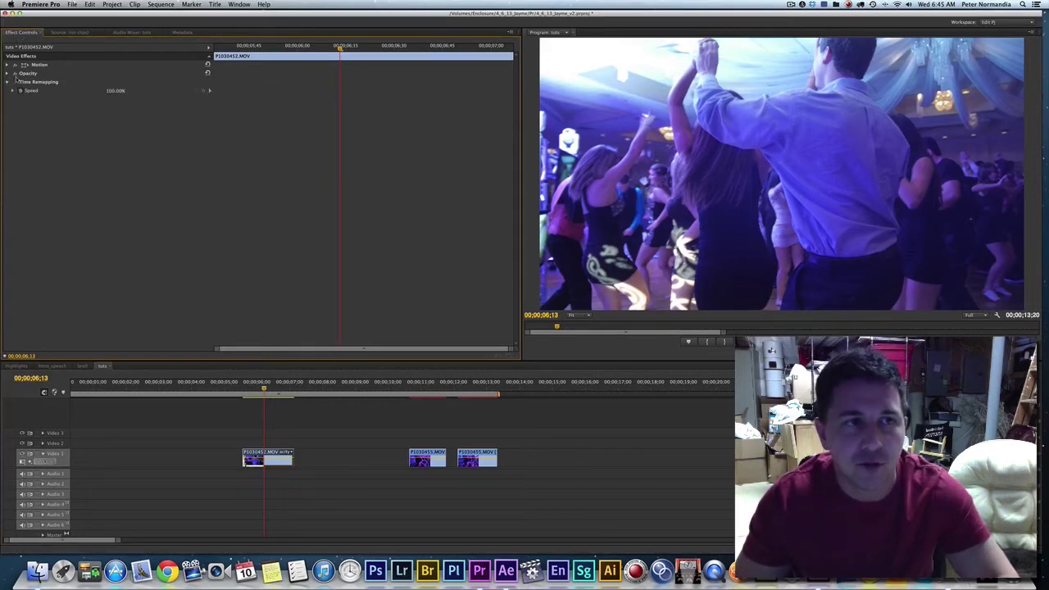
pyautogui.click(13, 91)
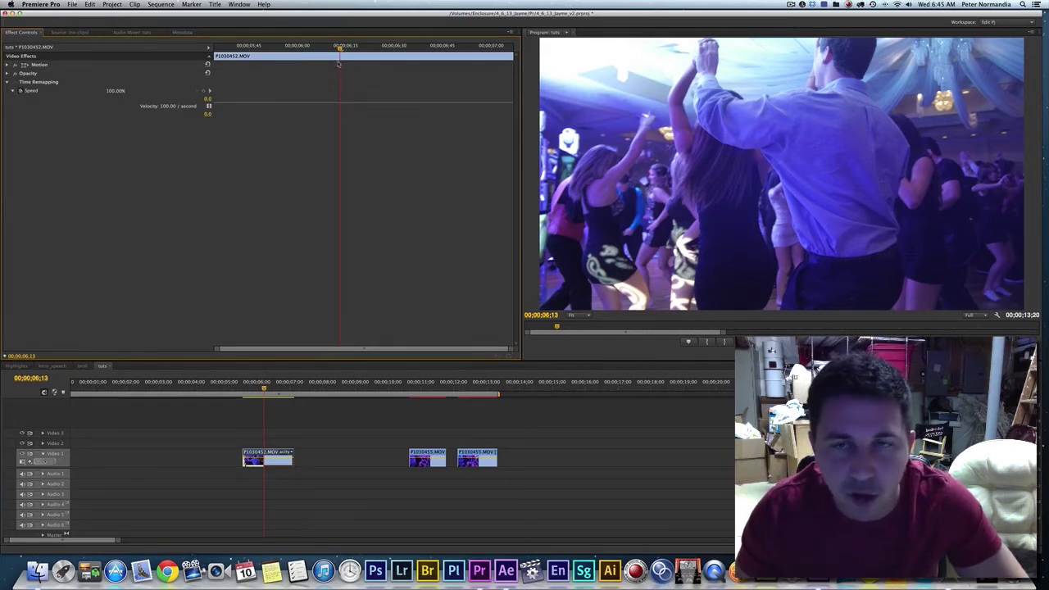
pyautogui.click(204, 91)
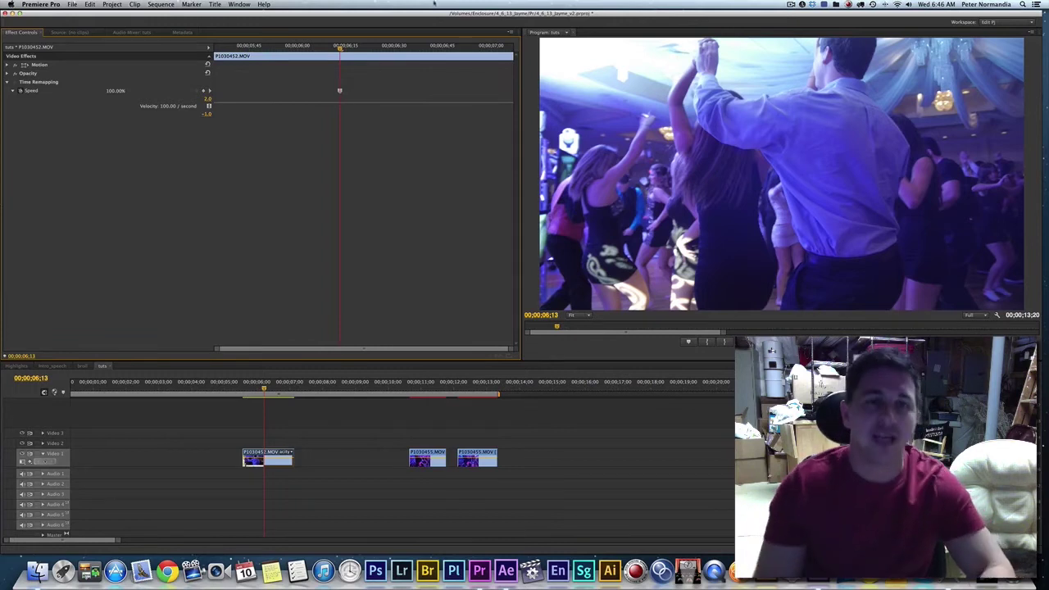
# Split the speed keyframe into a short ramp around 00;00;06;13 and scrub through the clip before and after the ramp.
pyautogui.moveTo(340, 92)
pyautogui.mouseDown()
pyautogui.moveTo(354, 92)
pyautogui.moveTo(330, 93)
pyautogui.mouseUp()
pyautogui.click(343, 93)
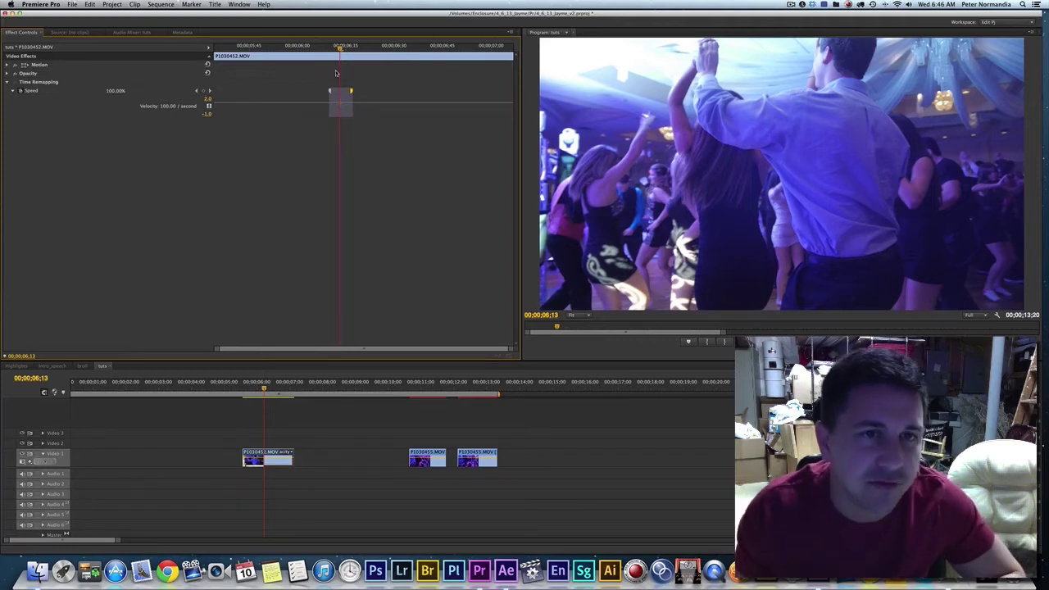
pyautogui.moveTo(243, 49); pyautogui.dragTo(281, 86)
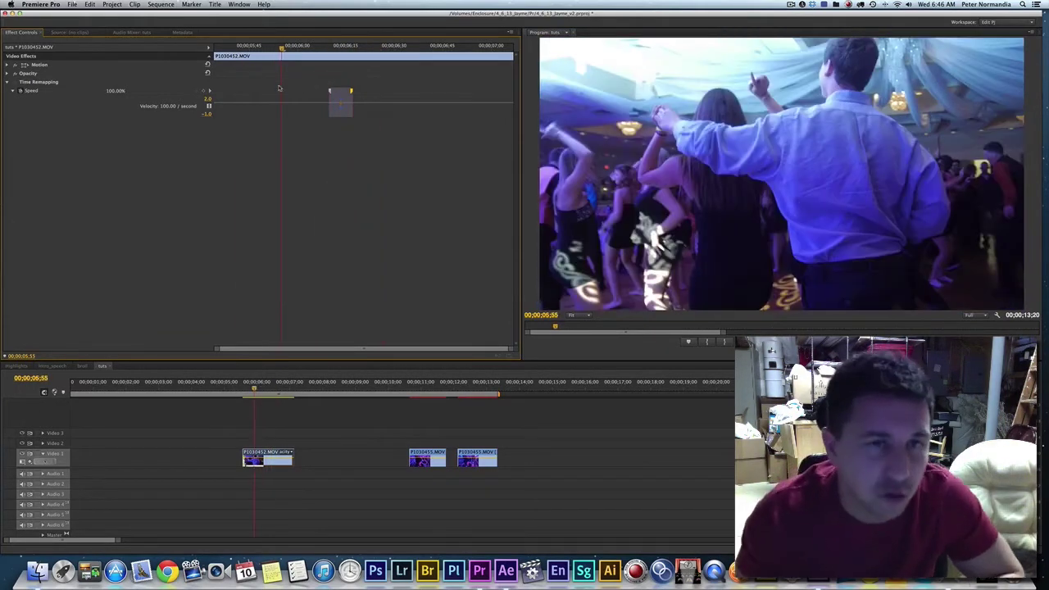
pyautogui.moveTo(280, 78); pyautogui.dragTo(380, 104)
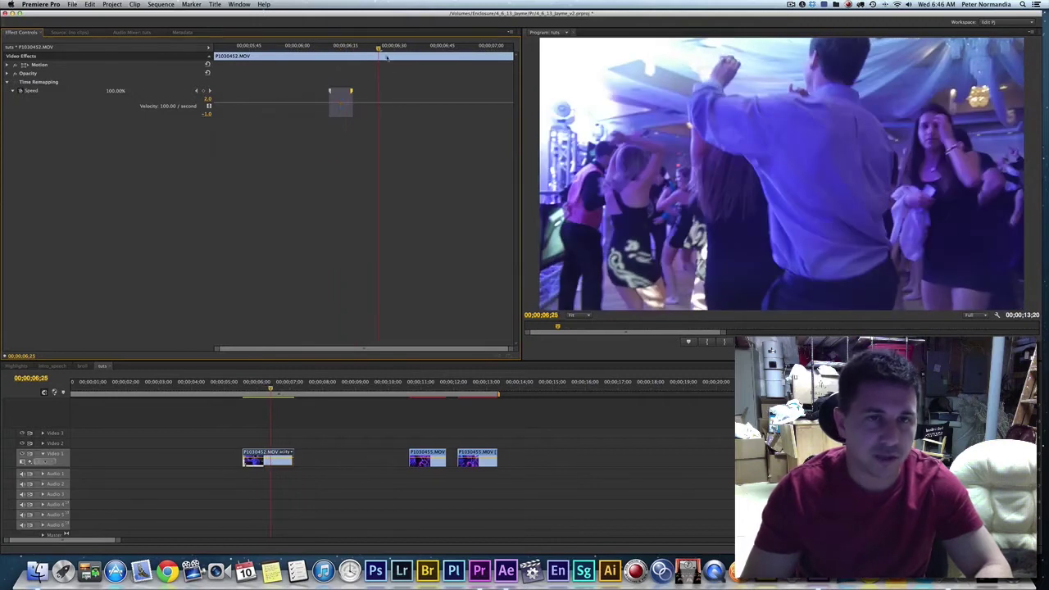
pyautogui.moveTo(378, 50); pyautogui.dragTo(435, 60)
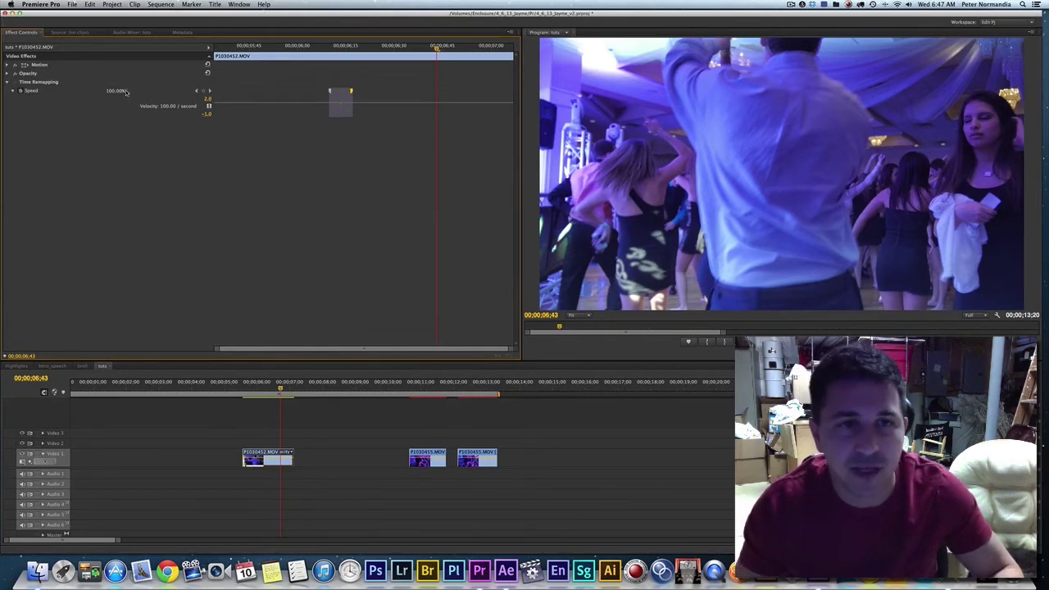
pyautogui.moveTo(437, 105); pyautogui.dragTo(437, 119)
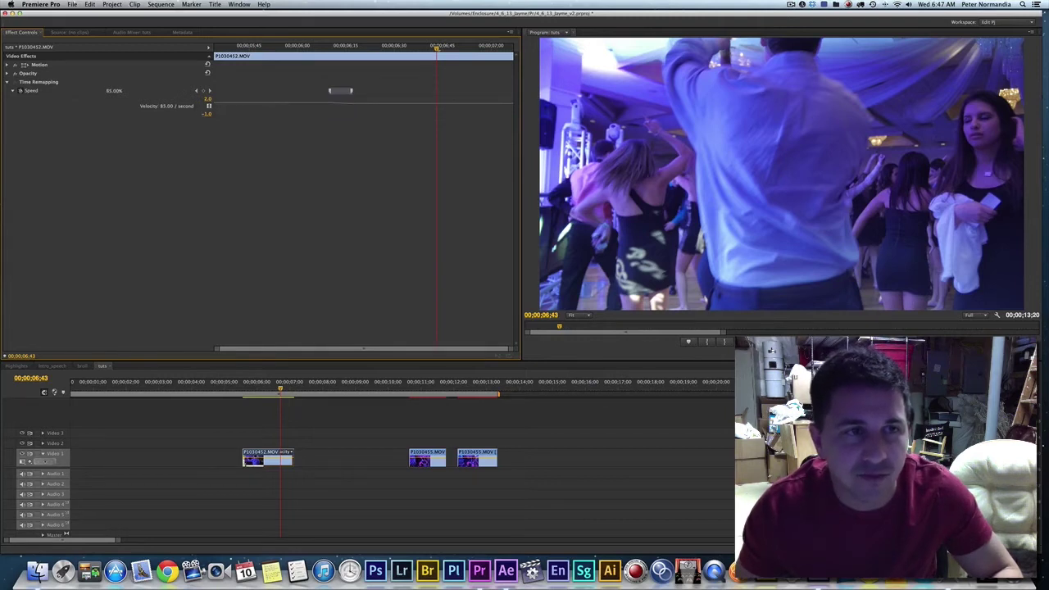
pyautogui.press('super+z')
pyautogui.click(345, 48)
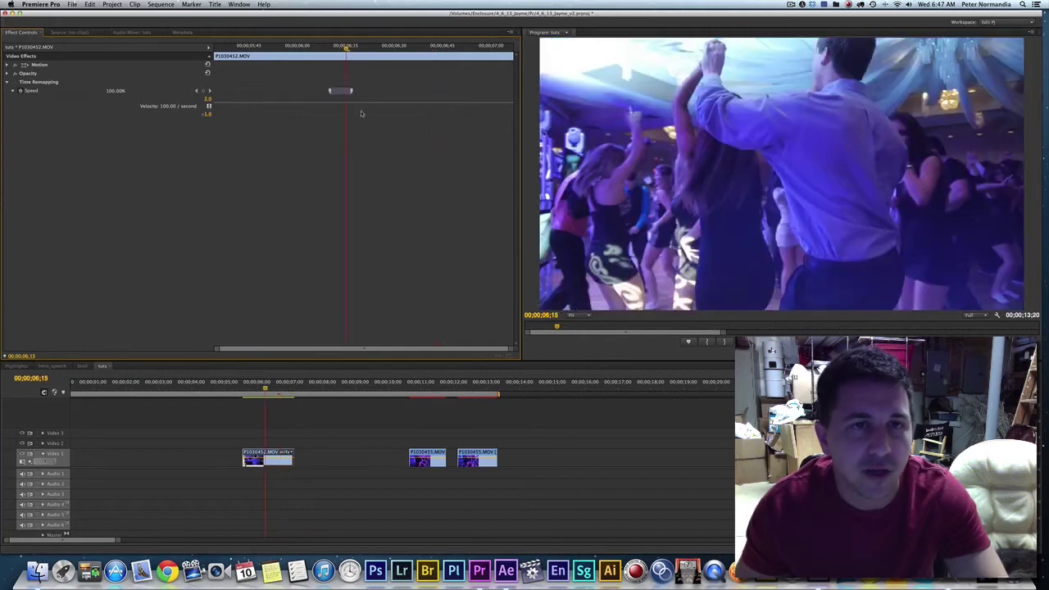
pyautogui.moveTo(367, 105); pyautogui.dragTo(367, 111)
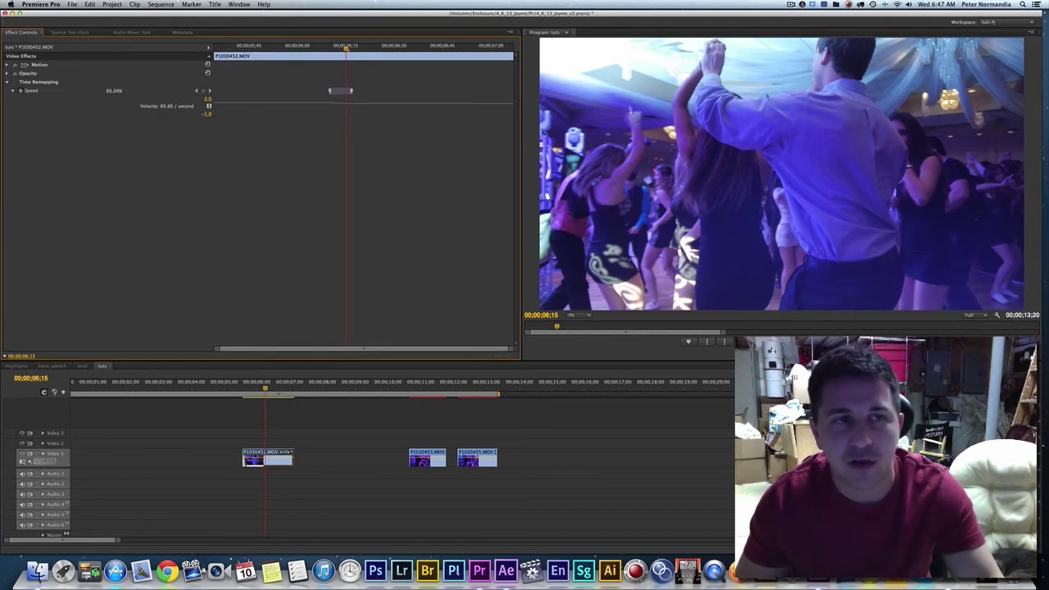
pyautogui.moveTo(367, 105); pyautogui.dragTo(365, 111)
pyautogui.press('super+z')
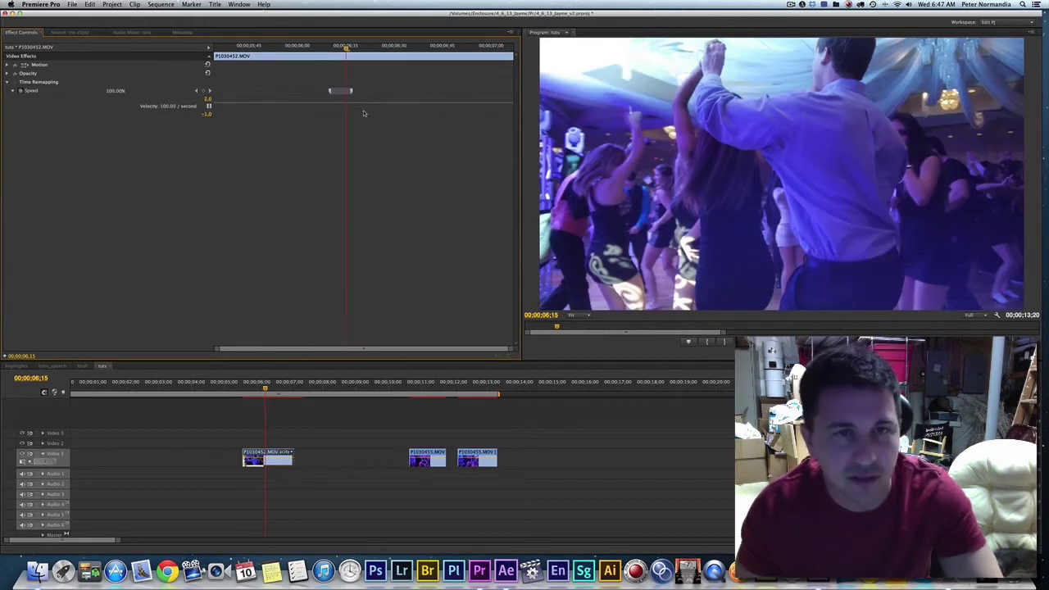
# Lower the clip's remapped speed after the ramp to 40%.
pyautogui.click(404, 47)
pyautogui.moveTo(403, 46); pyautogui.dragTo(414, 48)
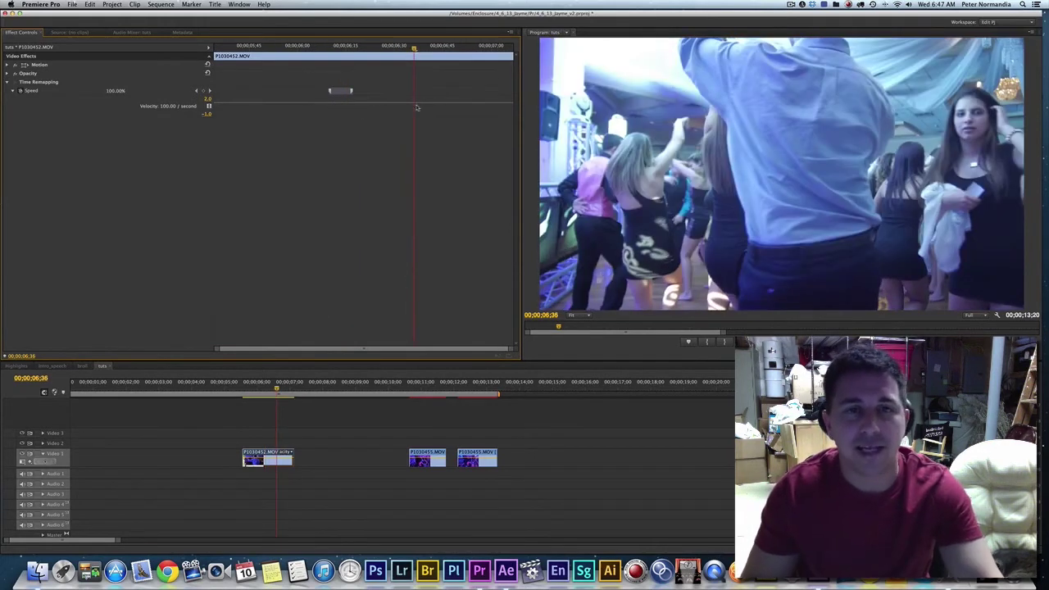
pyautogui.moveTo(426, 106); pyautogui.dragTo(426, 110)
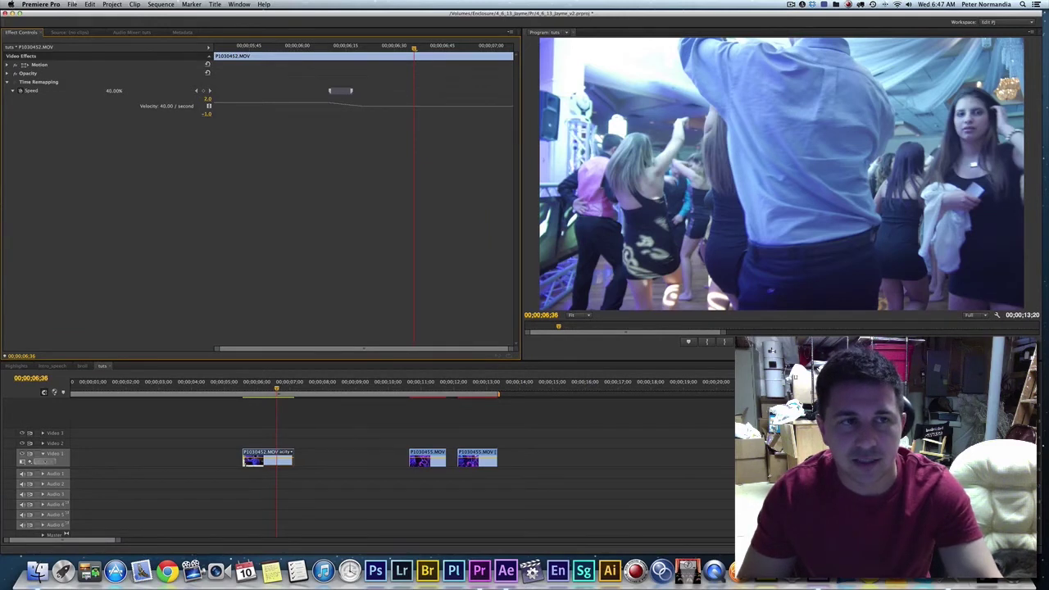
pyautogui.moveTo(426, 123); pyautogui.dragTo(425, 124)
# Play back the start of the P1030452.MOV clip repeatedly to examine the ramp from 100% to 40% speed.
pyautogui.click(234, 49)
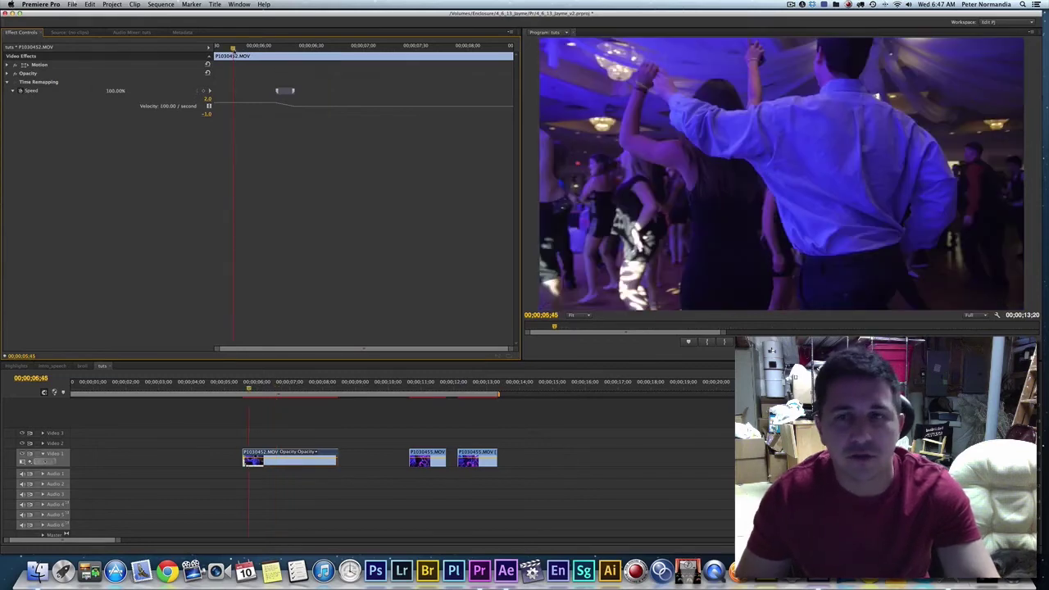
pyautogui.press('space')
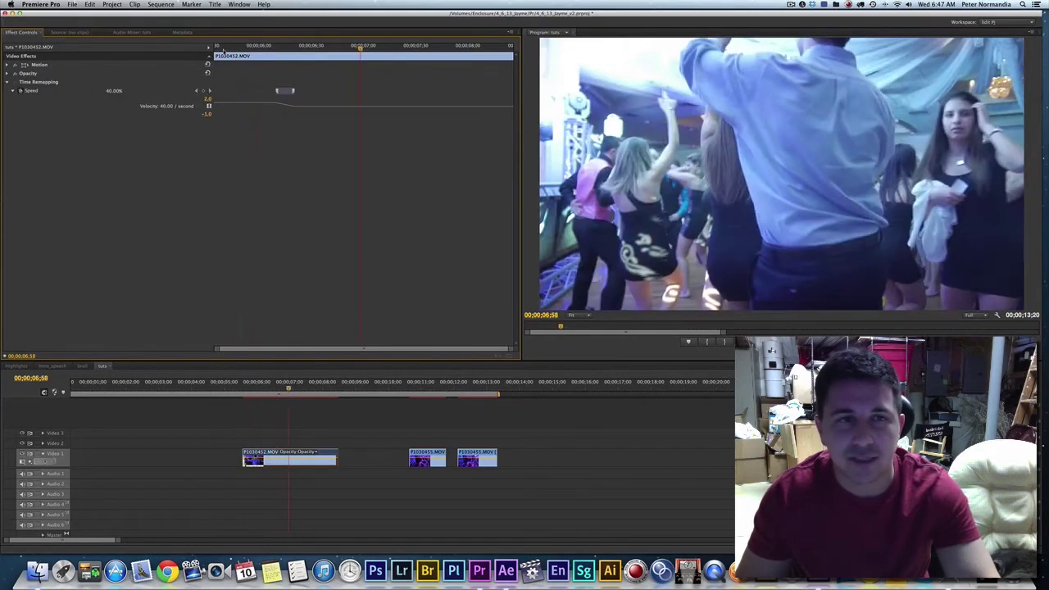
pyautogui.click(224, 49)
pyautogui.press('space')
pyautogui.click(227, 50)
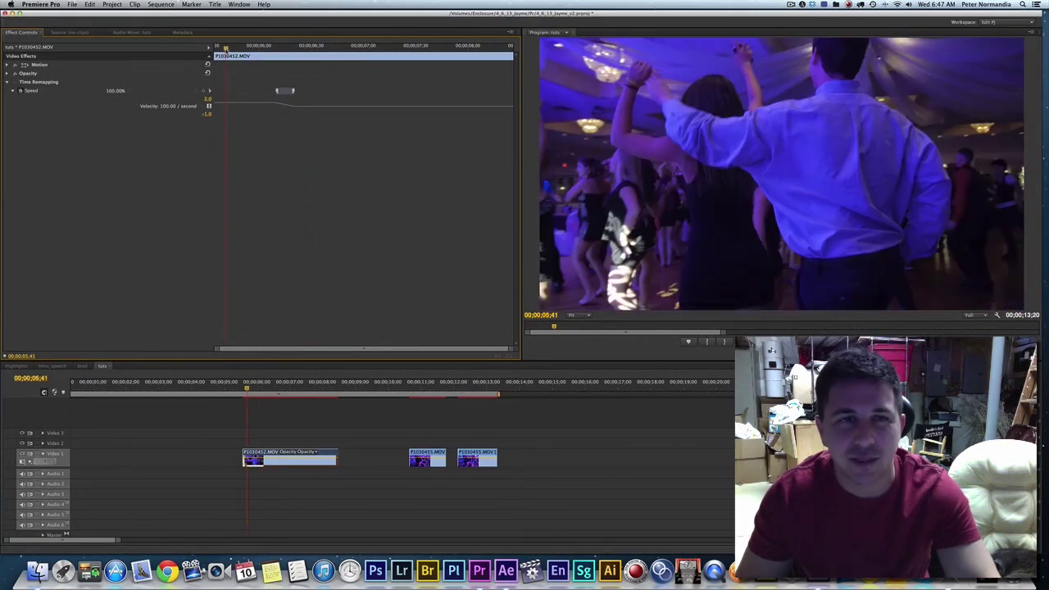
pyautogui.press('space')
pyautogui.press('space')
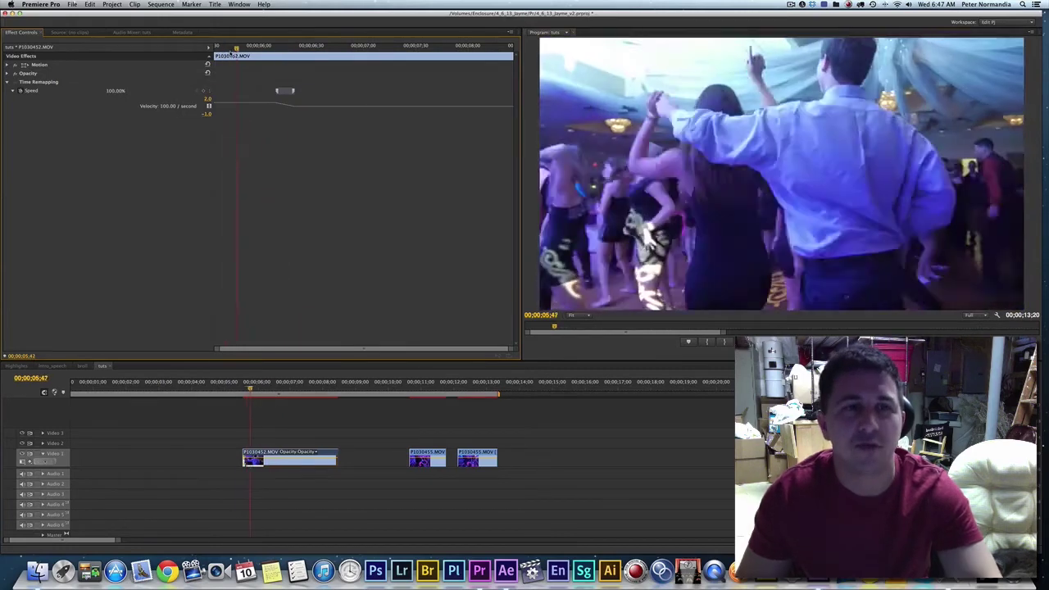
pyautogui.click(227, 50)
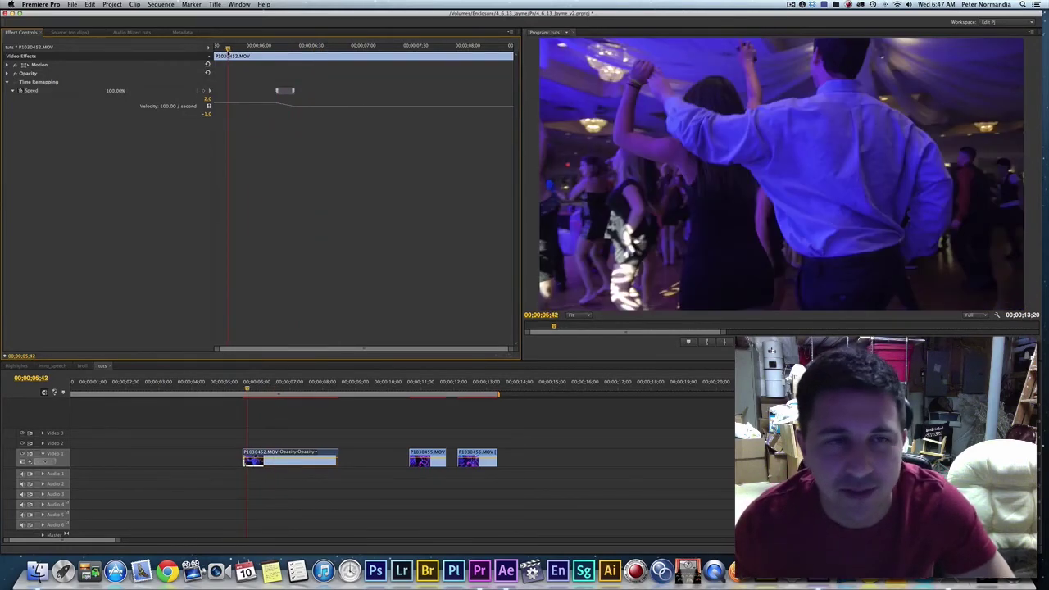
pyautogui.press('space')
# Lengthen the speed ramp by moving its end later and its start earlier, playing the clip back after each change.
pyautogui.press('space')
pyautogui.moveTo(292, 92); pyautogui.dragTo(306, 92)
pyautogui.click(257, 46)
pyautogui.press('space')
pyautogui.click(248, 47)
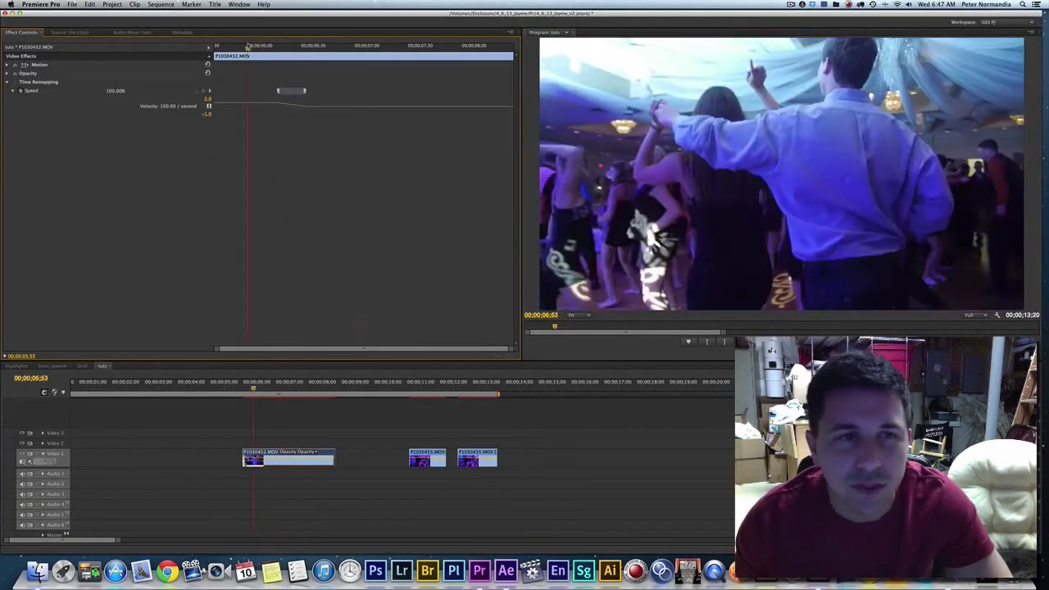
pyautogui.press('space')
pyautogui.moveTo(278, 92)
pyautogui.mouseDown()
pyautogui.moveTo(264, 92)
pyautogui.moveTo(295, 91)
pyautogui.mouseUp()
pyautogui.click(237, 48)
pyautogui.press('space')
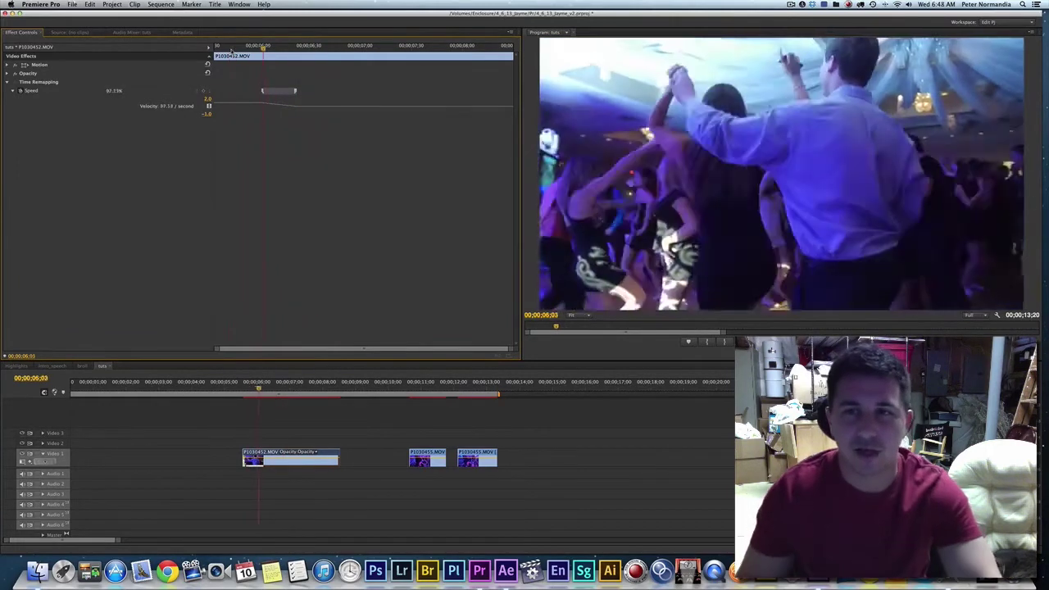
# Bend the speed ramp into a smooth S-curve with its Bezier handle and play back the clip.
pyautogui.click(294, 91)
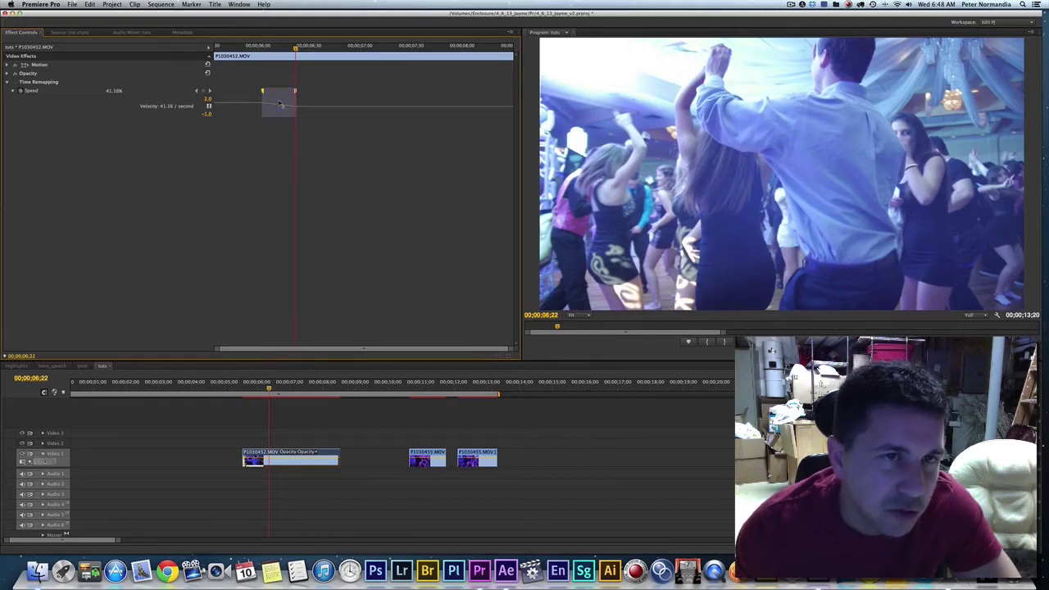
pyautogui.moveTo(265, 102); pyautogui.dragTo(204, 120)
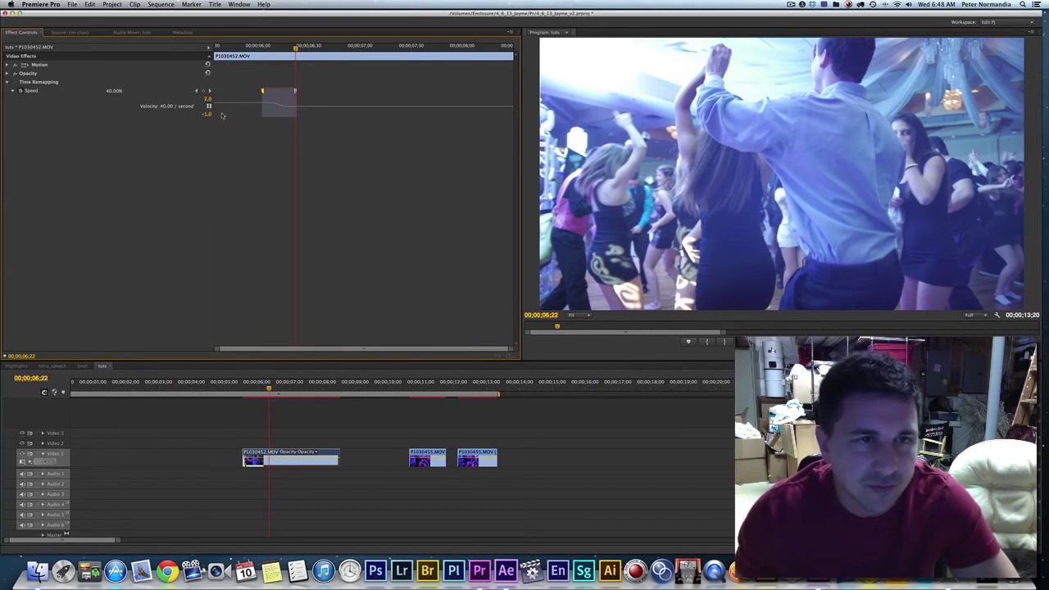
pyautogui.press('`')
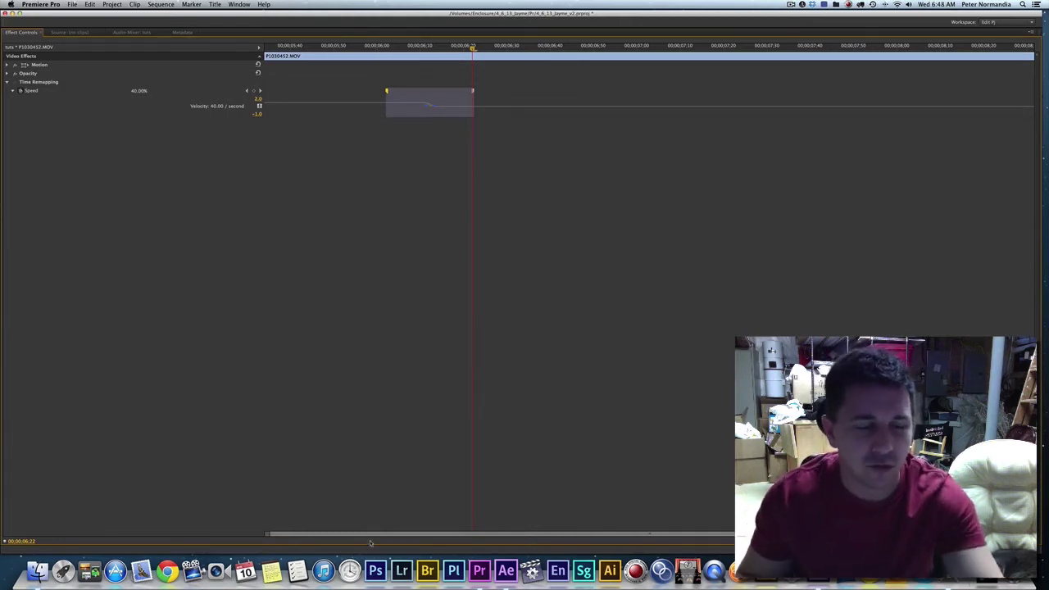
pyautogui.press('`')
pyautogui.click(241, 392)
pyautogui.press('space')
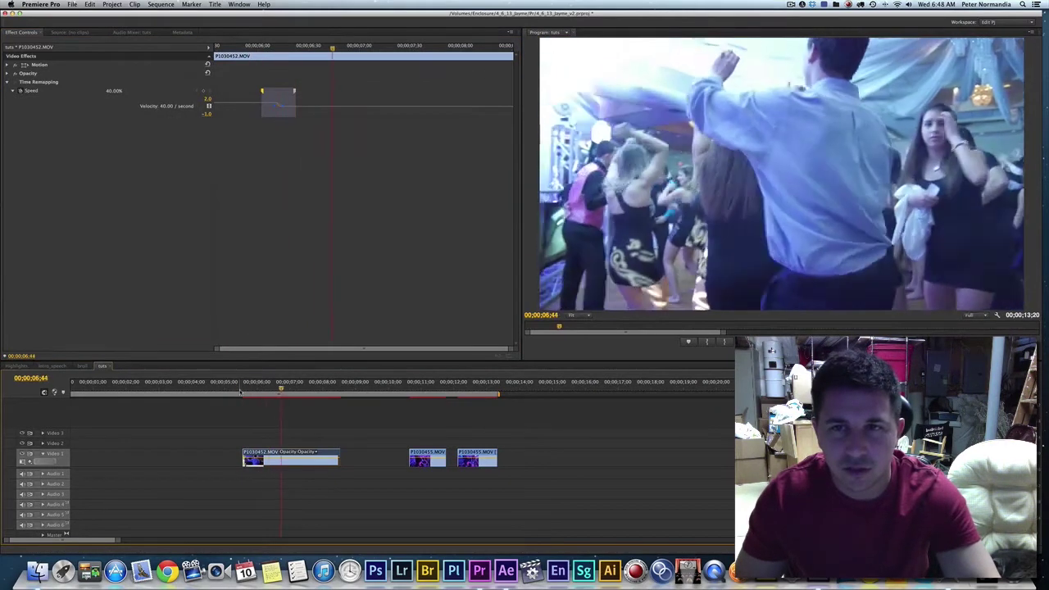
pyautogui.click(239, 392)
pyautogui.moveTo(239, 392); pyautogui.dragTo(258, 392)
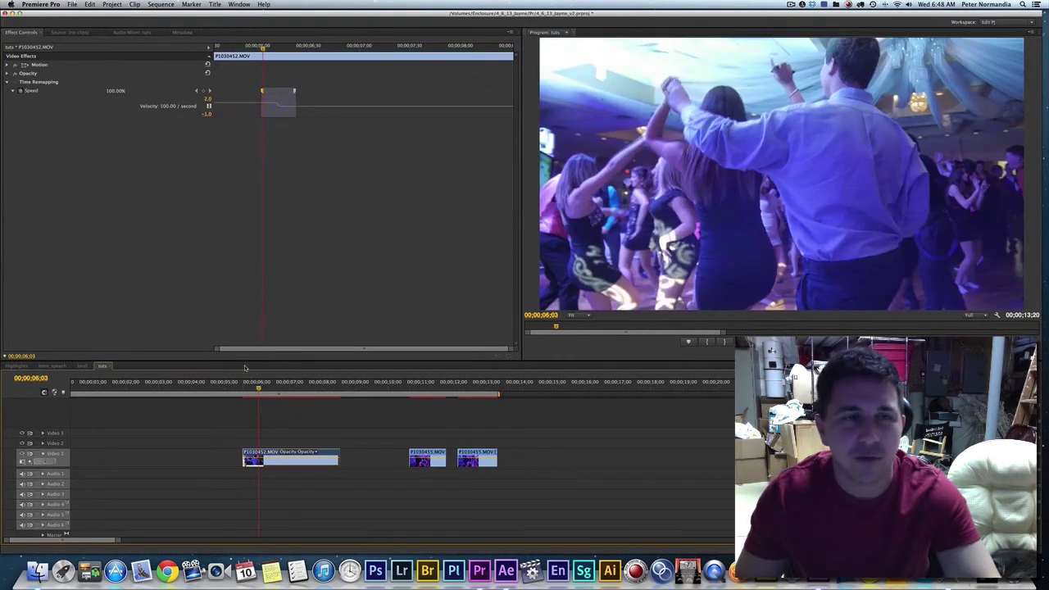
# Move the start of the curved speed ramp earlier to about 00;00;05;54 and play the clip from its beginning.
pyautogui.click(247, 49)
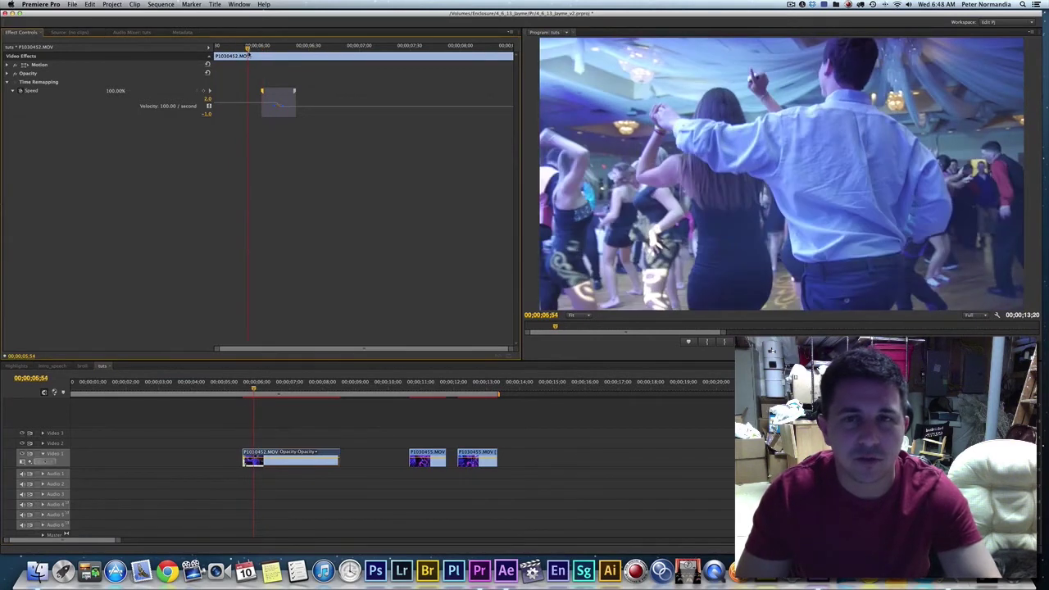
pyautogui.moveTo(261, 91); pyautogui.dragTo(245, 91)
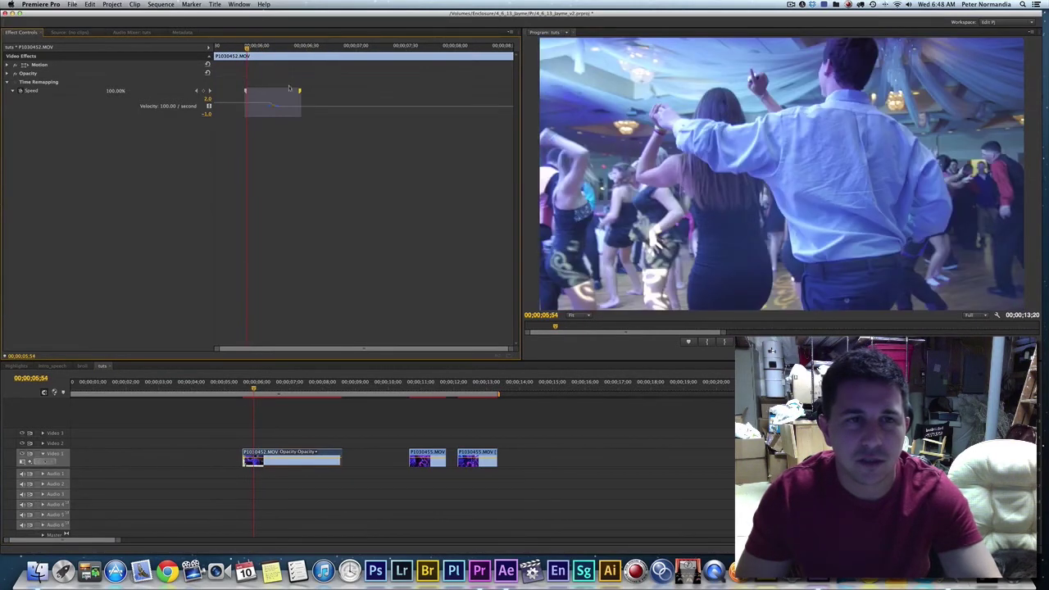
pyautogui.moveTo(232, 49); pyautogui.dragTo(217, 49)
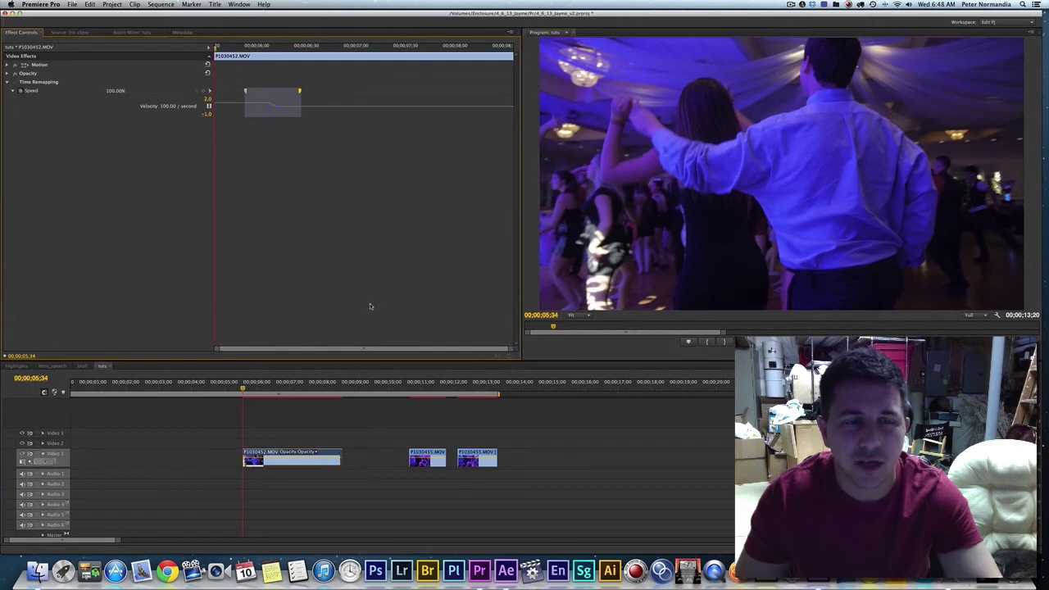
pyautogui.press('space')
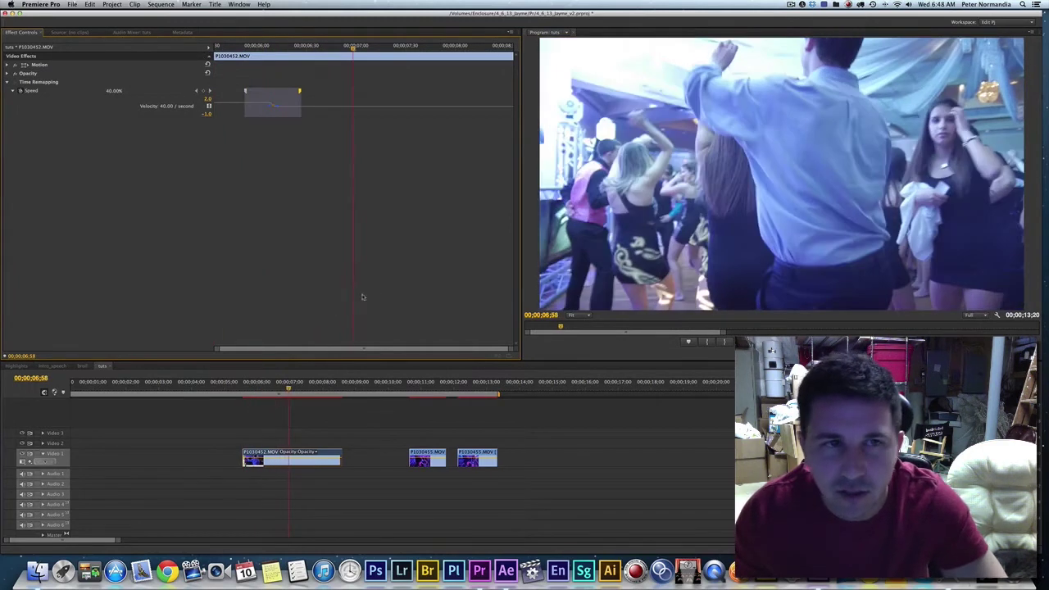
pyautogui.press('space')
# Widen the speed ramp further by extending both its end and its start, and replay the clip from its beginning.
pyautogui.moveTo(300, 91); pyautogui.dragTo(346, 91)
pyautogui.moveTo(234, 49); pyautogui.dragTo(214, 48)
pyautogui.moveTo(249, 91); pyautogui.dragTo(234, 91)
pyautogui.press('space')
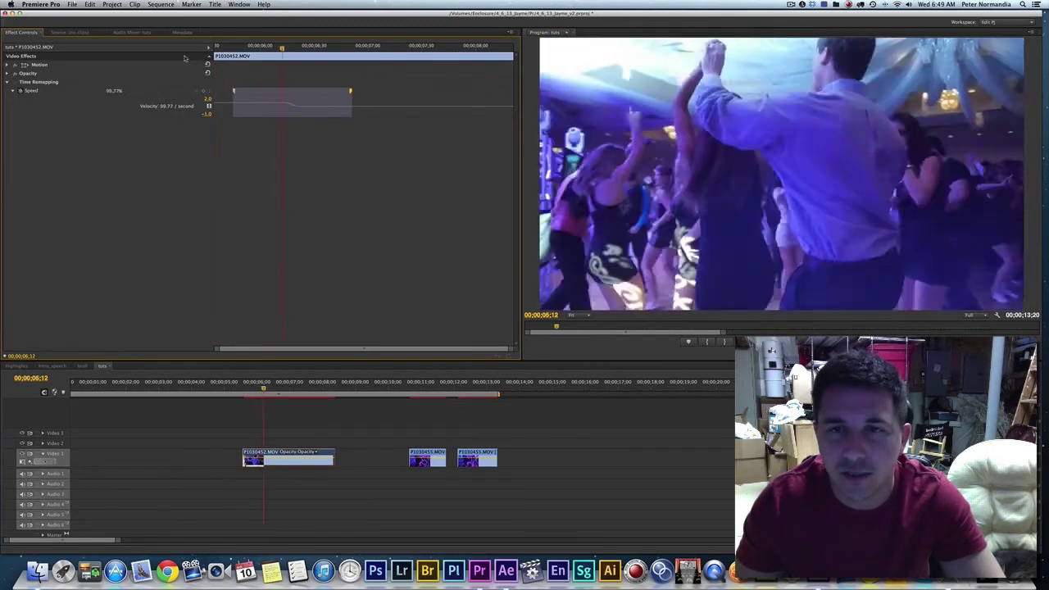
pyautogui.click(215, 49)
pyautogui.press('space')
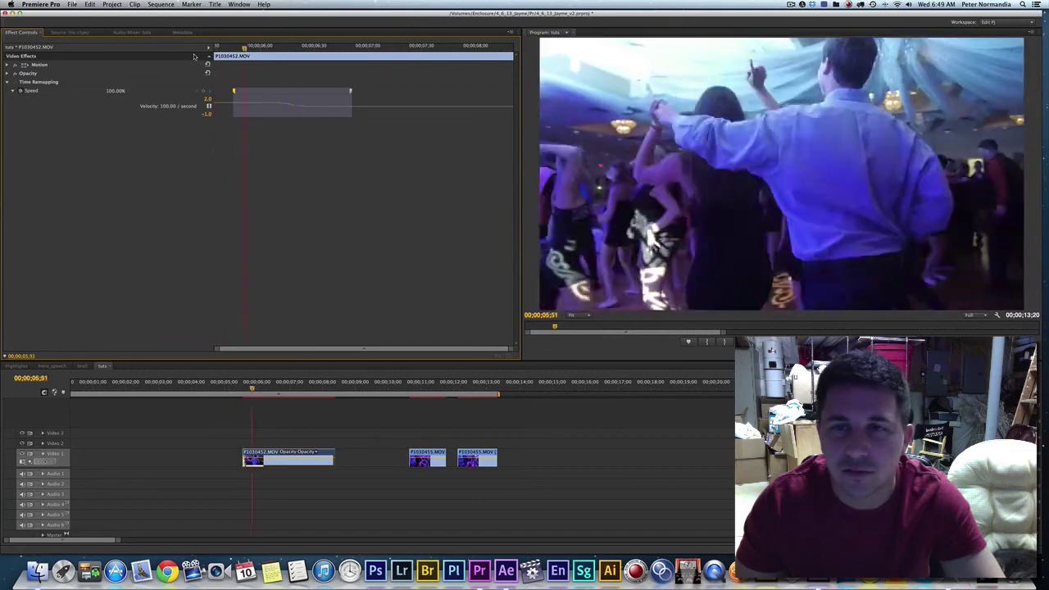
# Shorten the speed ramp by moving its start keyframe later and play the clip from its beginning.
pyautogui.moveTo(234, 92); pyautogui.dragTo(259, 92)
pyautogui.click(242, 75)
pyautogui.moveTo(220, 47); pyautogui.dragTo(199, 51)
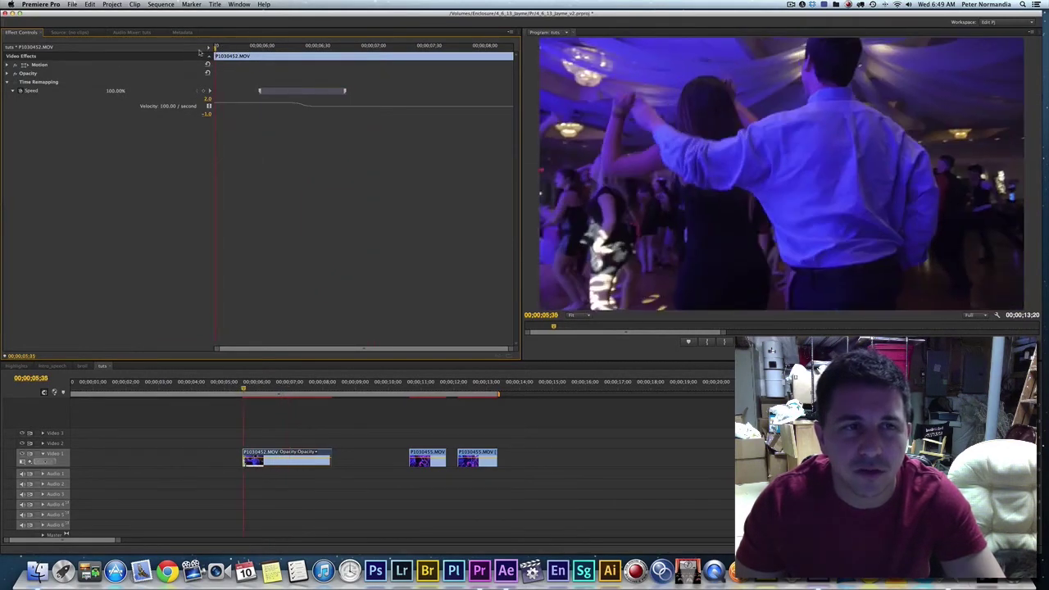
pyautogui.press('space')
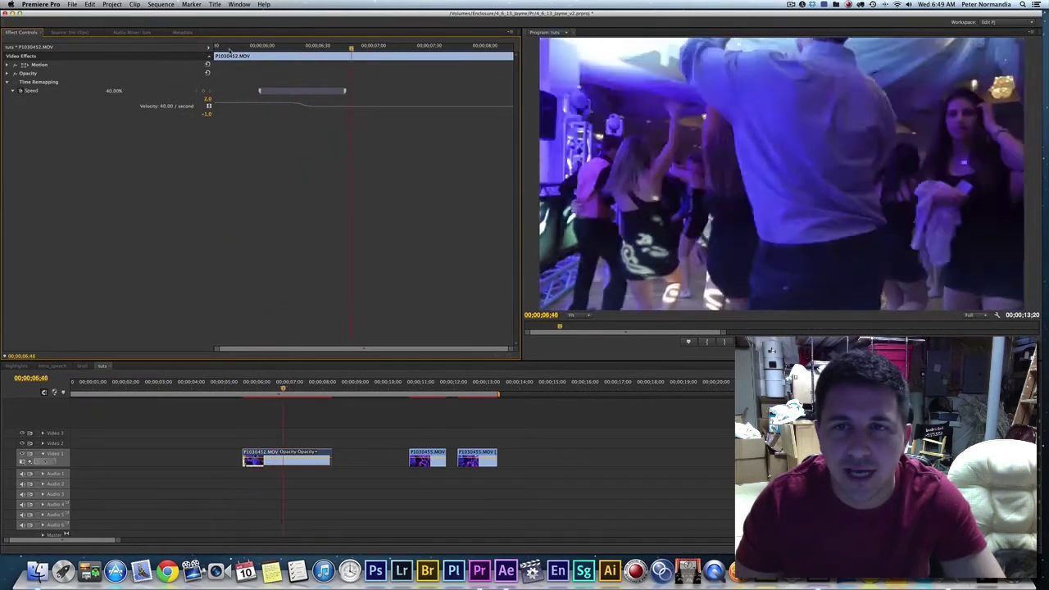
# Shorten the speed ramp by moving its end keyframe earlier and play the clip from its beginning.
pyautogui.moveTo(345, 91); pyautogui.dragTo(298, 91)
pyautogui.moveTo(233, 48); pyautogui.dragTo(211, 52)
pyautogui.press('space')
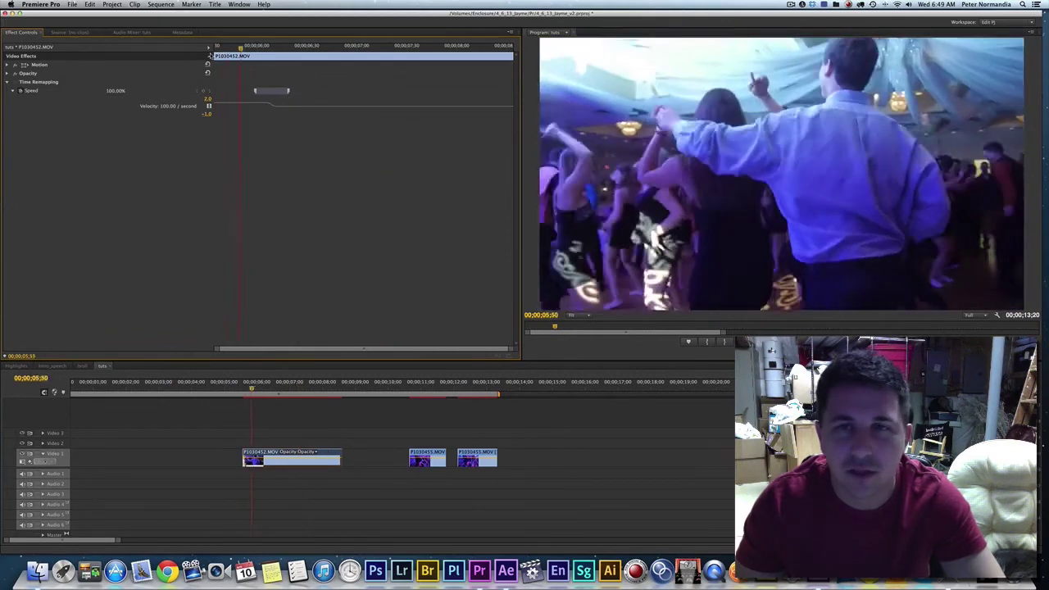
# Move the start of the speed ramp slightly earlier and replay the clip from its beginning.
pyautogui.moveTo(257, 93); pyautogui.dragTo(242, 91)
pyautogui.moveTo(234, 49); pyautogui.dragTo(184, 61)
pyautogui.press('space')
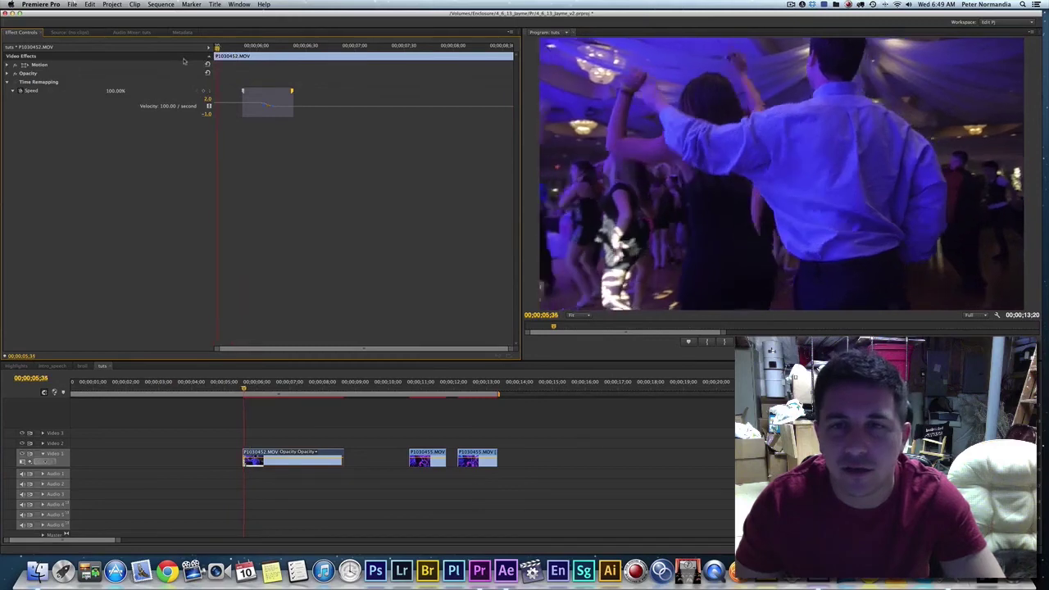
pyautogui.press('space')
pyautogui.moveTo(246, 49); pyautogui.dragTo(197, 56)
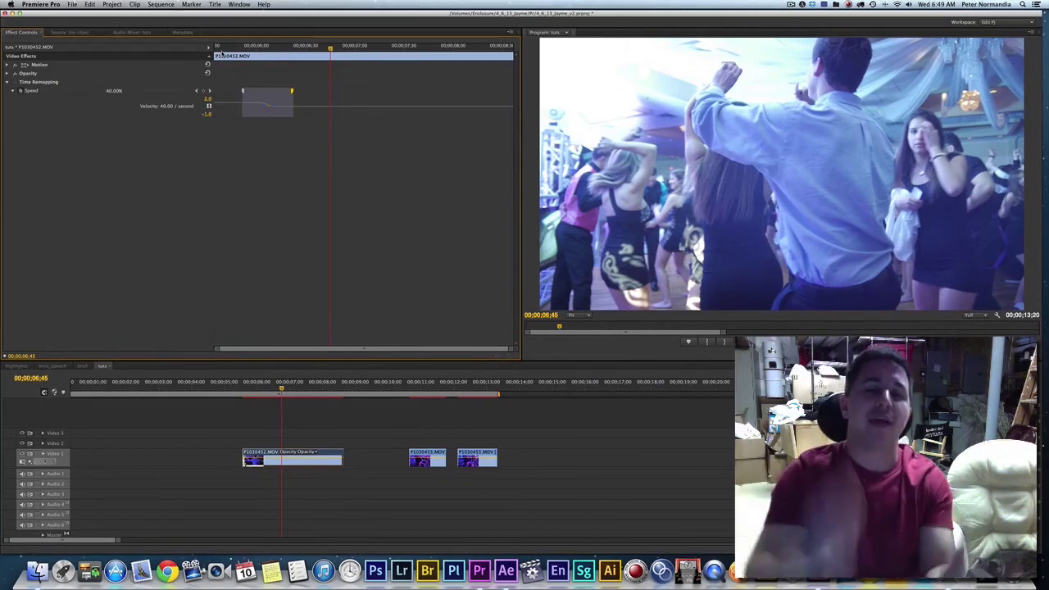
# Switch to After Effects to check the Warp Stabilizer progress and return to Premiere Pro.
pyautogui.click(506, 571)
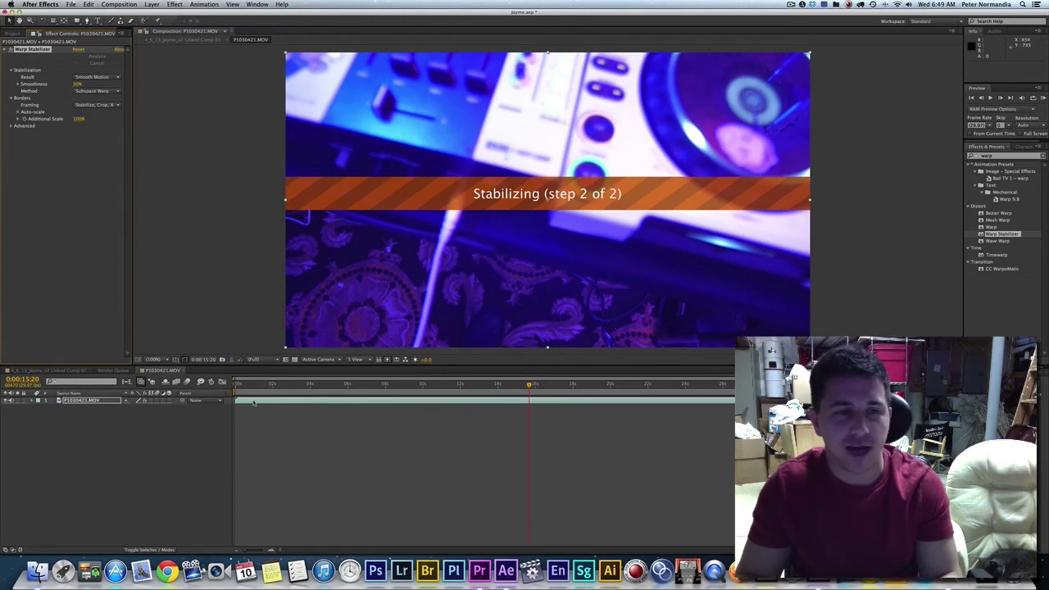
pyautogui.click(479, 571)
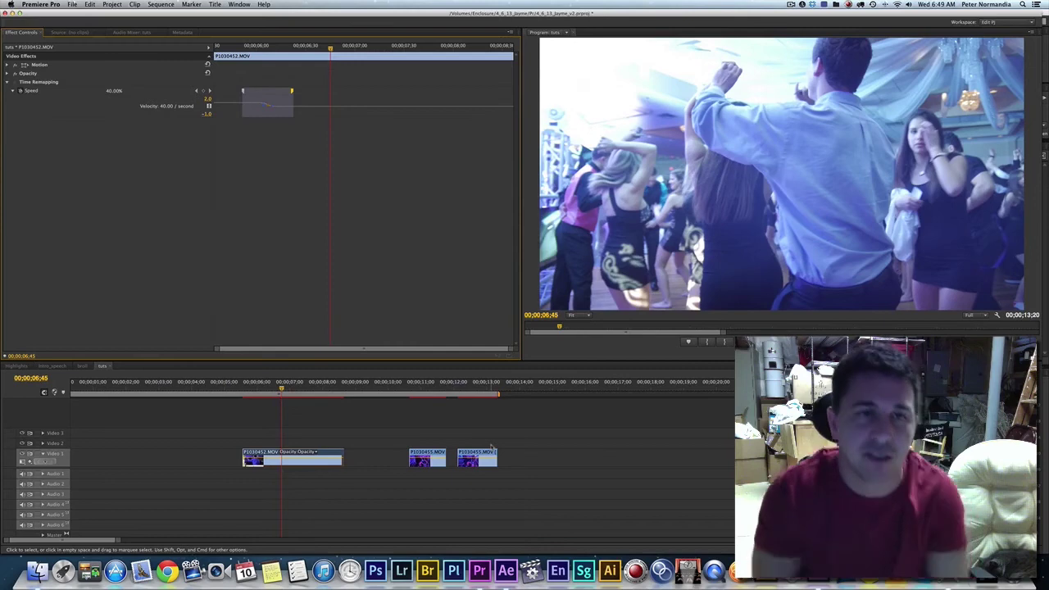
# Add another speed keyframe at 00;00;07;14 and split it into a second ramp, reviewing the clip before it.
pyautogui.moveTo(215, 49); pyautogui.dragTo(379, 88)
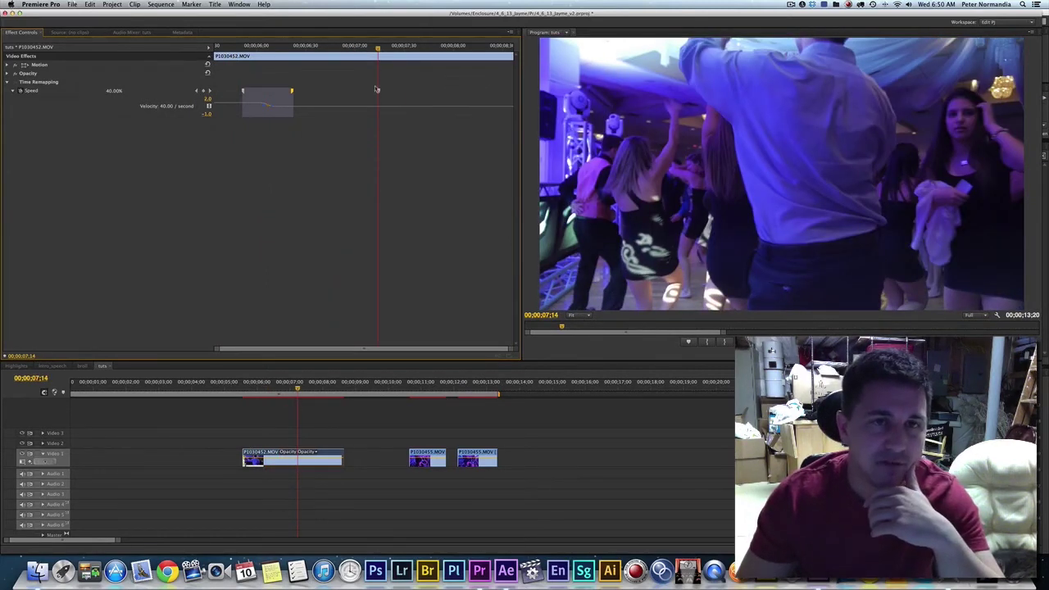
pyautogui.moveTo(376, 91)
pyautogui.mouseDown()
pyautogui.moveTo(358, 92)
pyautogui.moveTo(397, 91)
pyautogui.mouseUp()
pyautogui.click(323, 47)
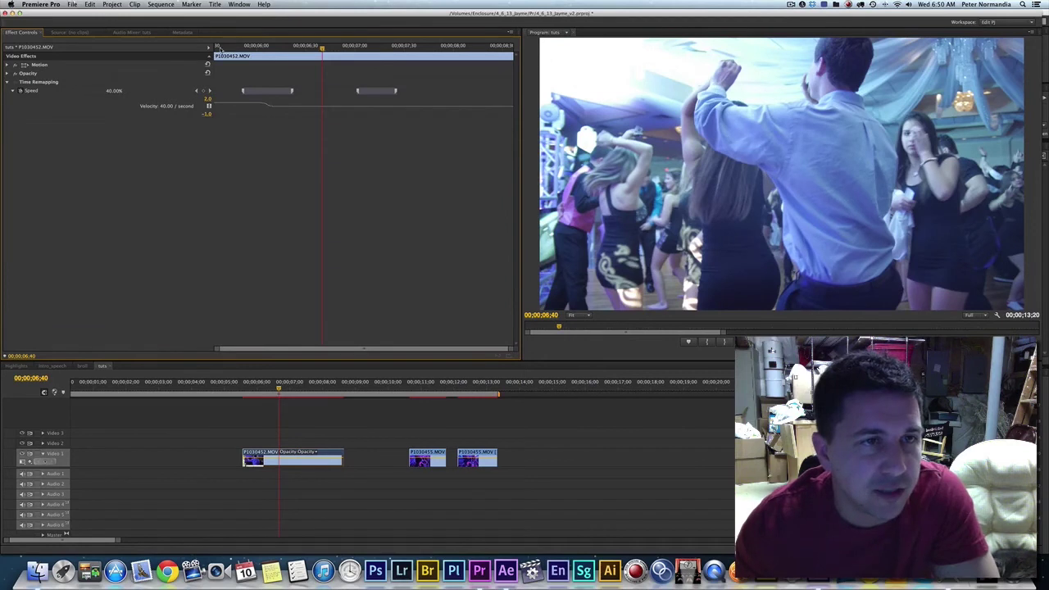
pyautogui.click(219, 47)
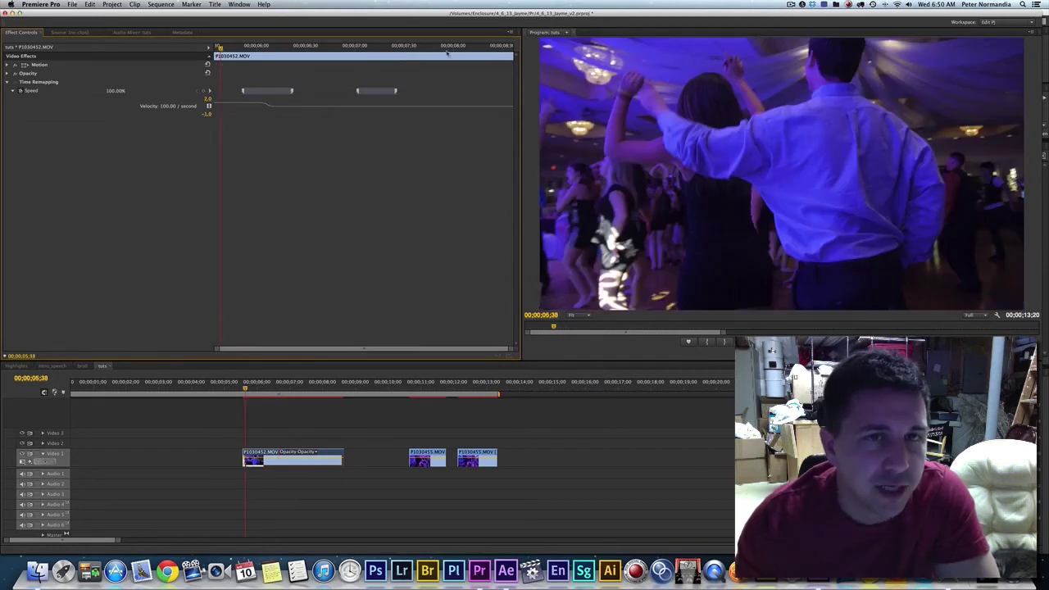
# Raise the speed after the second ramp to 100% and bend that ramp into a smooth S-curve.
pyautogui.click(450, 49)
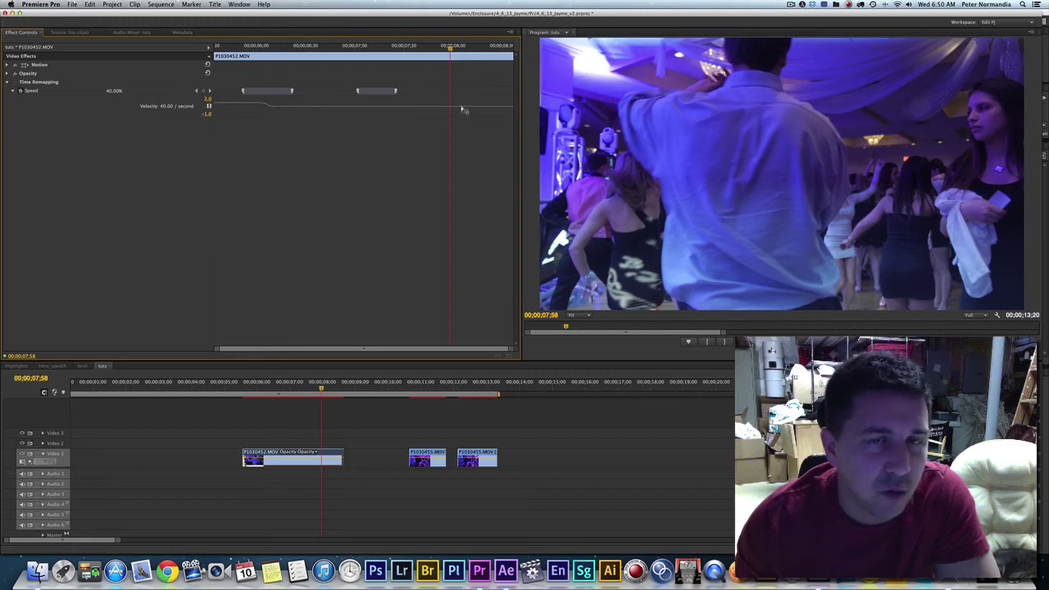
pyautogui.moveTo(434, 106); pyautogui.dragTo(442, 103)
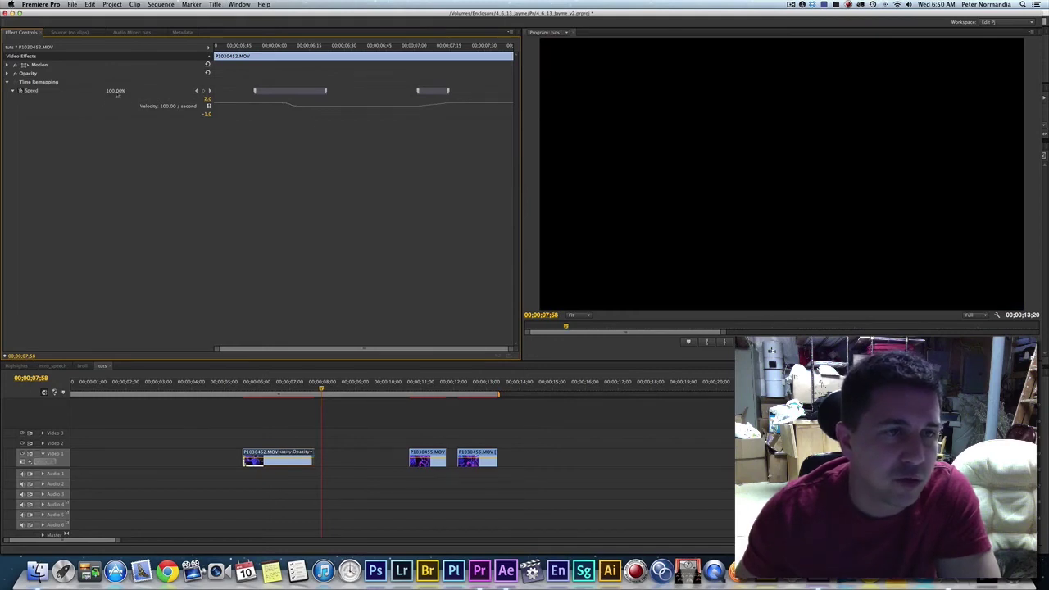
pyautogui.press('super+z')
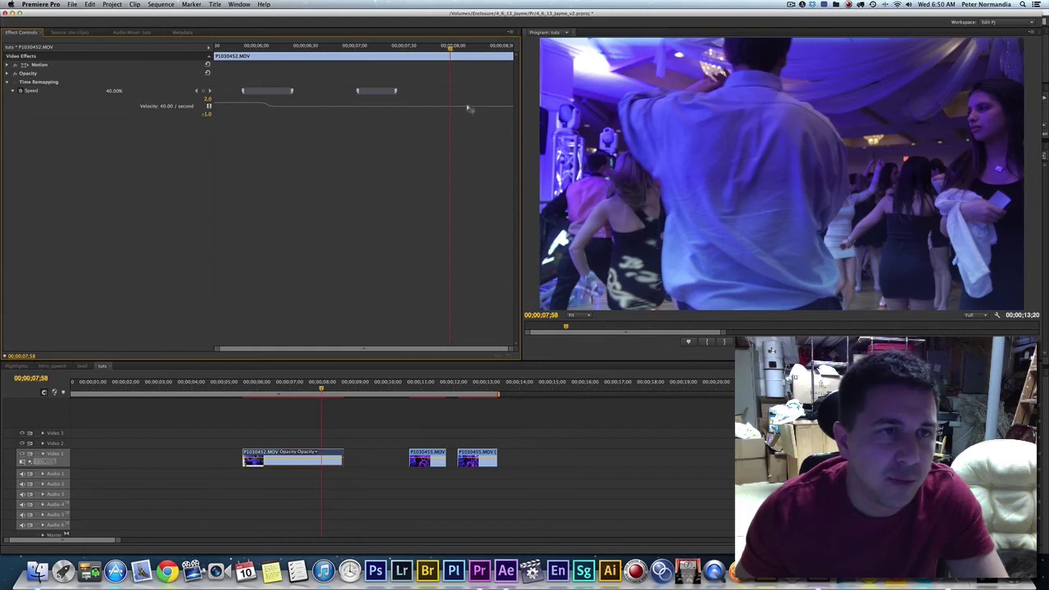
pyautogui.moveTo(426, 106); pyautogui.dragTo(426, 103)
pyautogui.moveTo(120, 90); pyautogui.dragTo(122, 90)
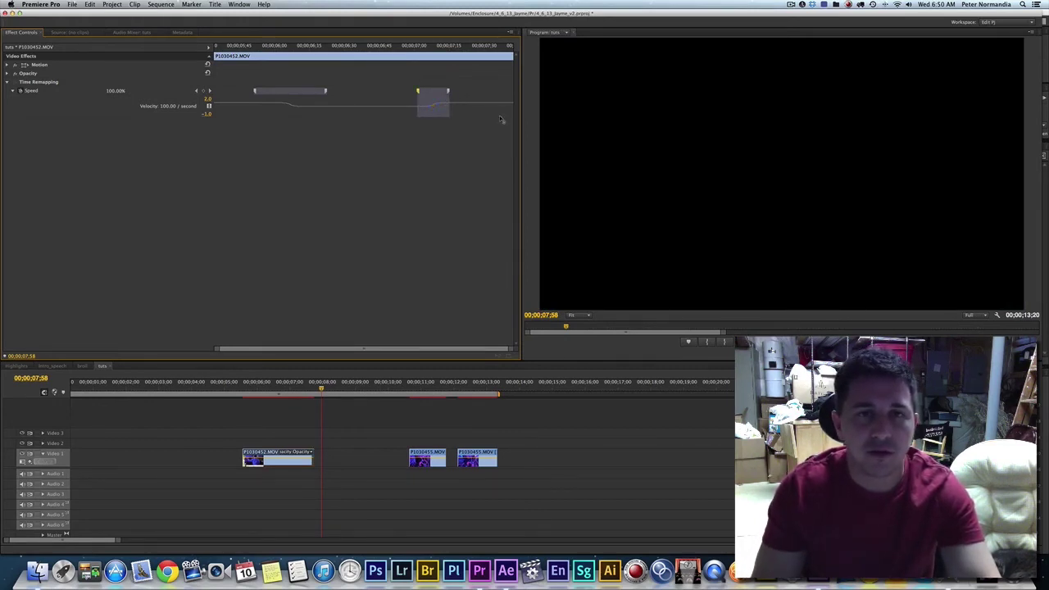
# Play the clip from the slow-motion section through the second speed ramp.
pyautogui.click(378, 48)
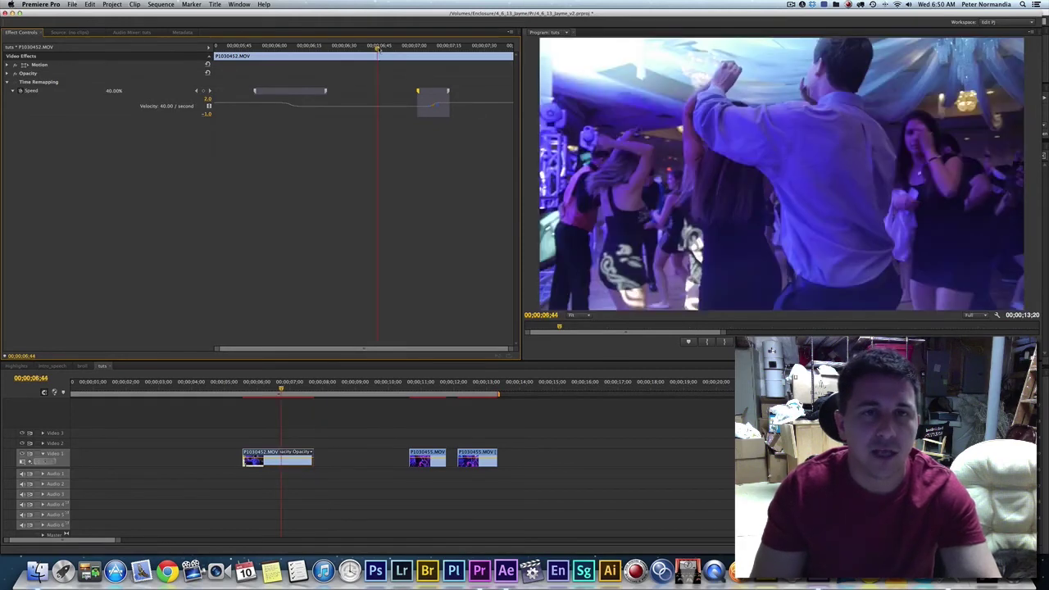
pyautogui.press('space')
pyautogui.press('space')
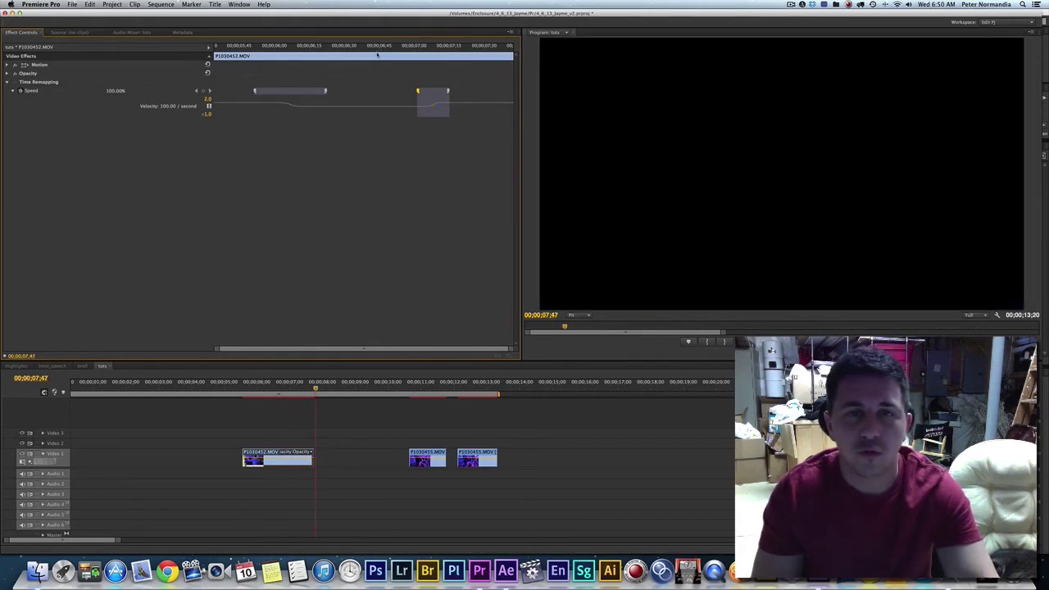
# Widen the second speed ramp by moving its start earlier and its end later, and replay the clip from near its beginning.
pyautogui.moveTo(447, 91); pyautogui.dragTo(394, 92)
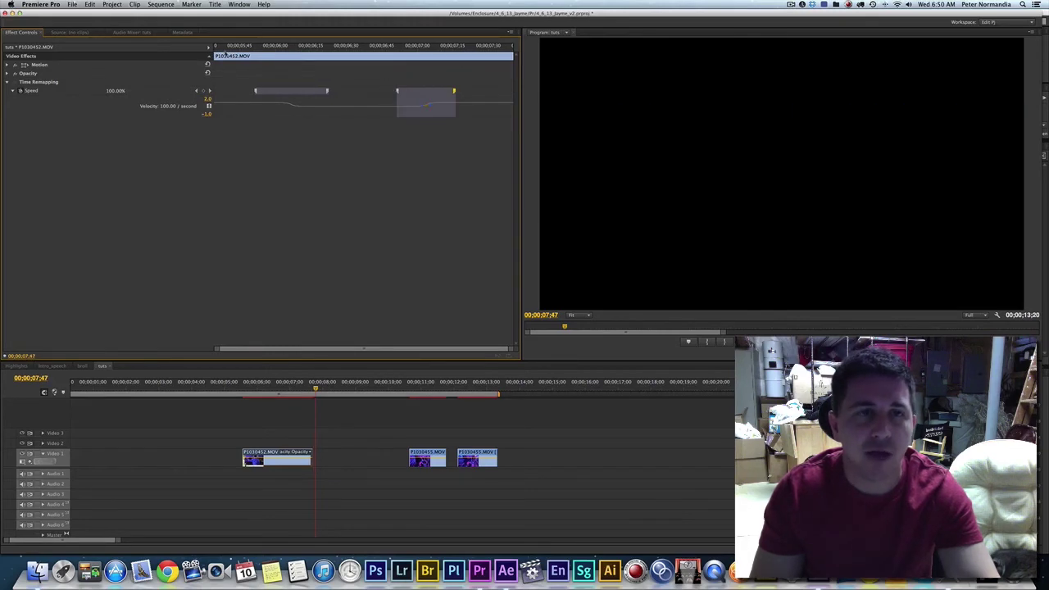
pyautogui.press('space')
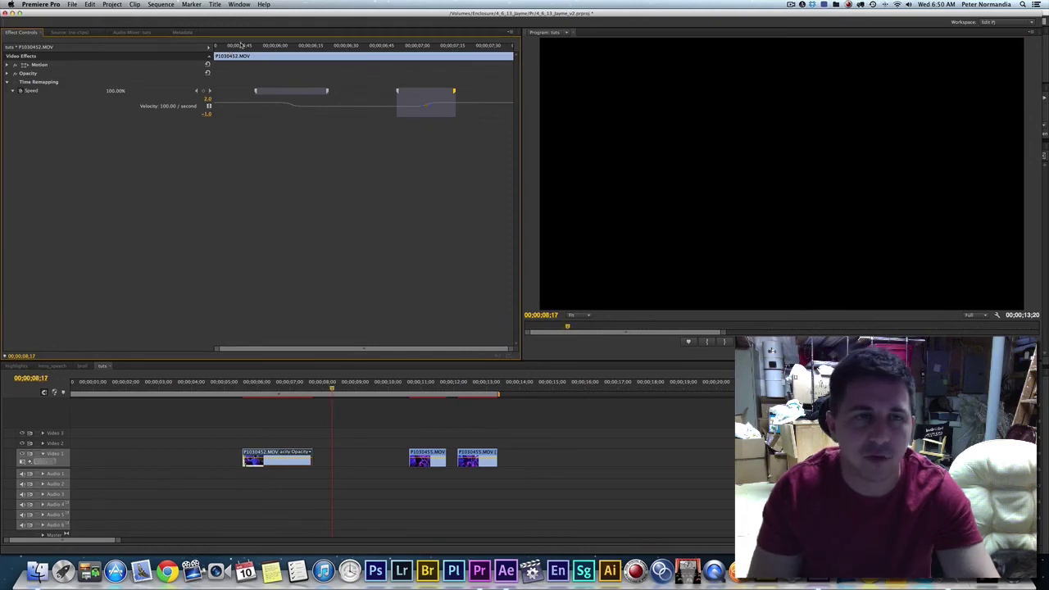
pyautogui.click(232, 49)
pyautogui.click(232, 50)
pyautogui.press('space')
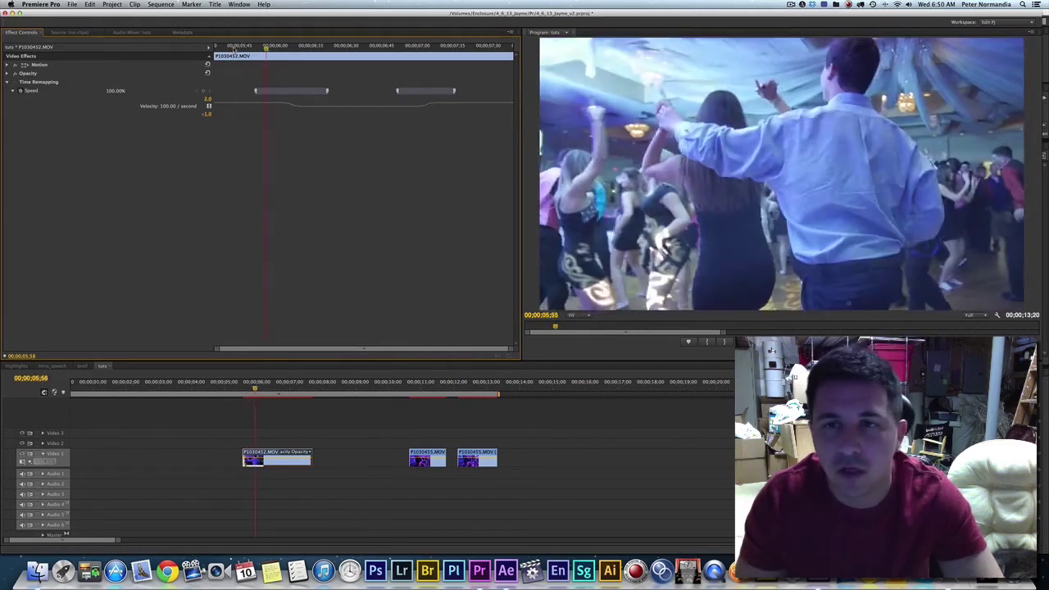